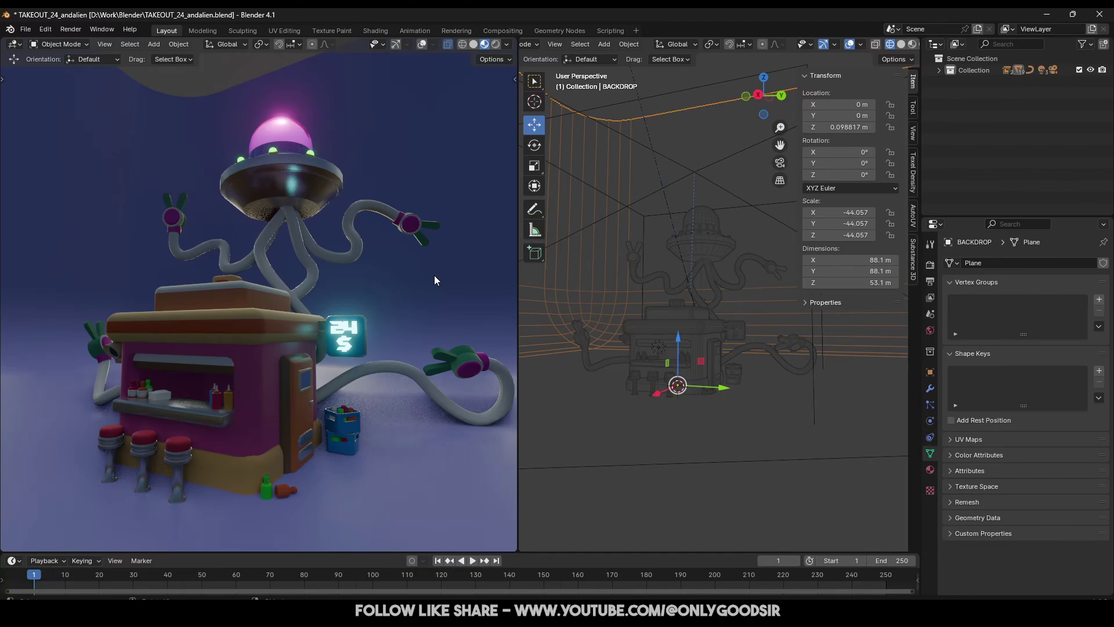
# Orbit and zoom around the UFO food stand to inspect it from several angles.
pyautogui.moveTo(252, 356); pyautogui.dragTo(294, 318, button='middle')
pyautogui.scroll(2, 223, 347)
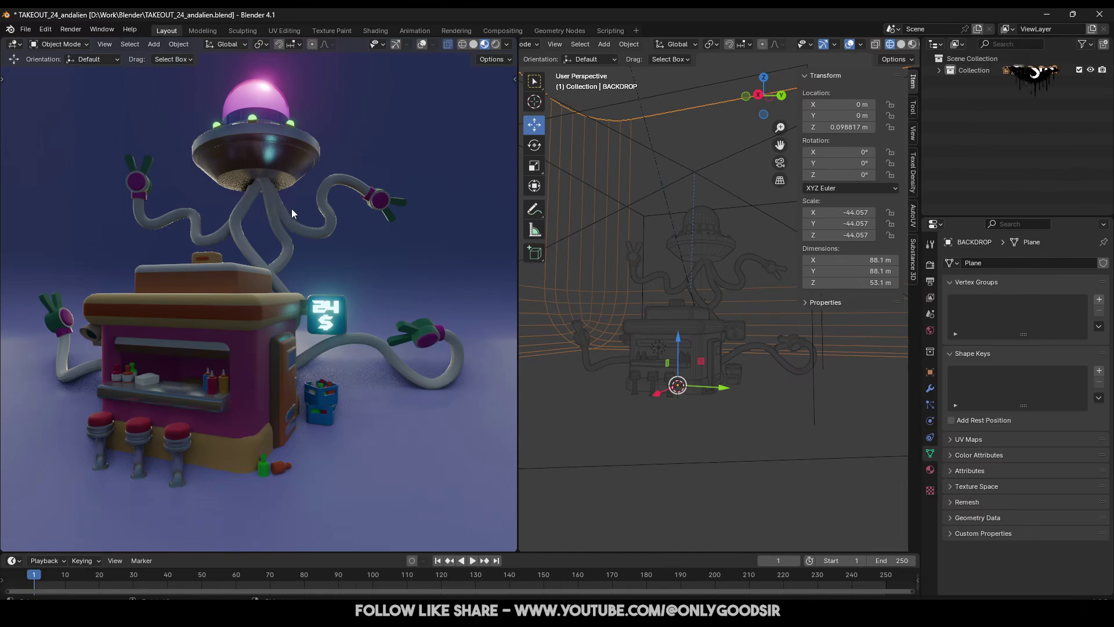
pyautogui.scroll(-3, 241, 284)
pyautogui.moveTo(213, 325); pyautogui.dragTo(252, 293, button='middle')
pyautogui.scroll(3, 252, 293)
pyautogui.scroll(-2, 255, 294)
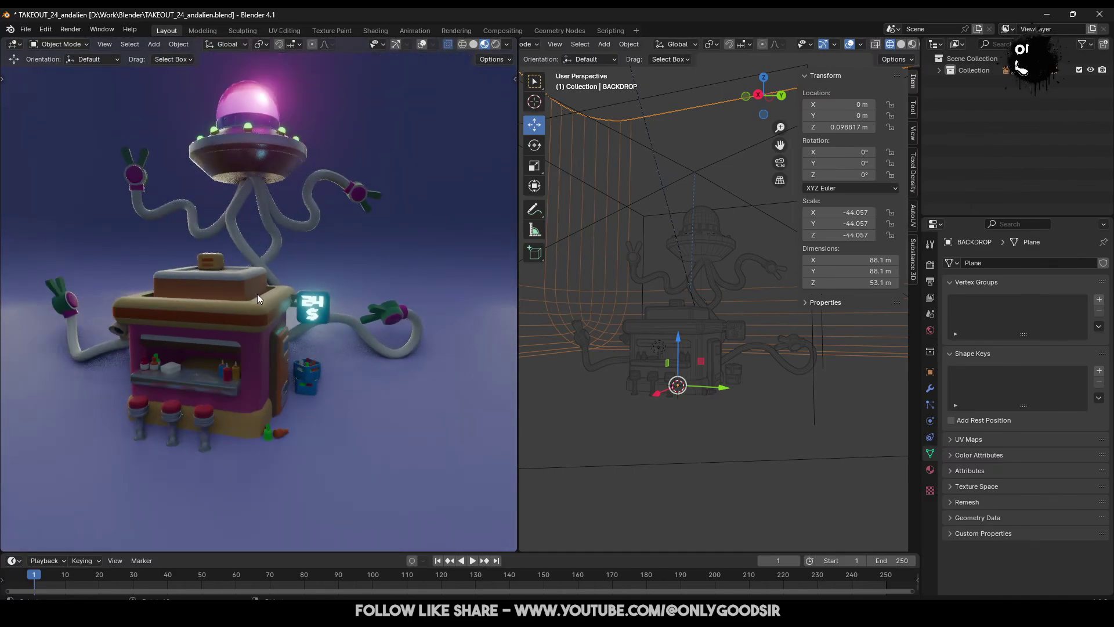
pyautogui.moveTo(323, 307); pyautogui.dragTo(319, 343, button='middle')
pyautogui.scroll(-2, 319, 336)
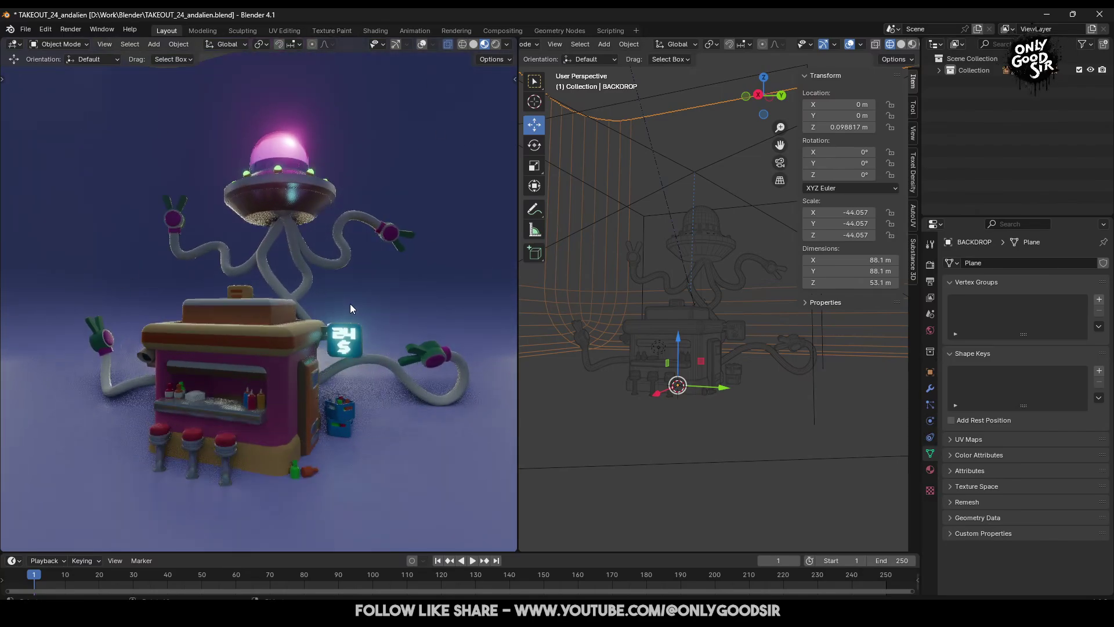
pyautogui.moveTo(350, 305); pyautogui.dragTo(293, 257, button='middle')
# Switch the left viewport to Rendered shading and orbit around the lit booth.
pyautogui.click(472, 45)
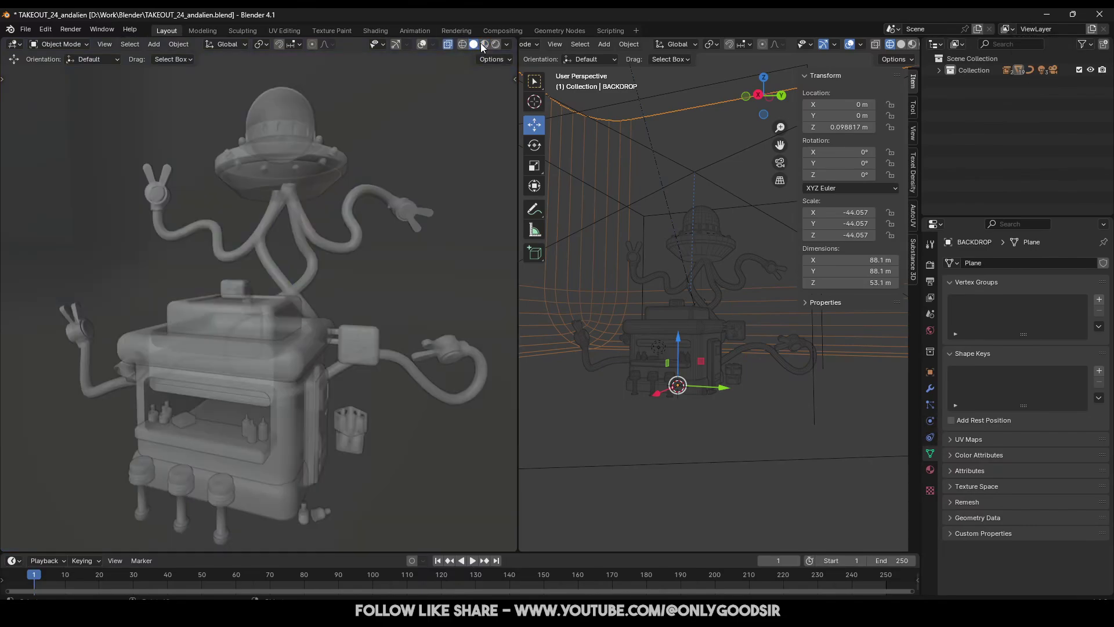
pyautogui.click(483, 44)
pyautogui.click(496, 44)
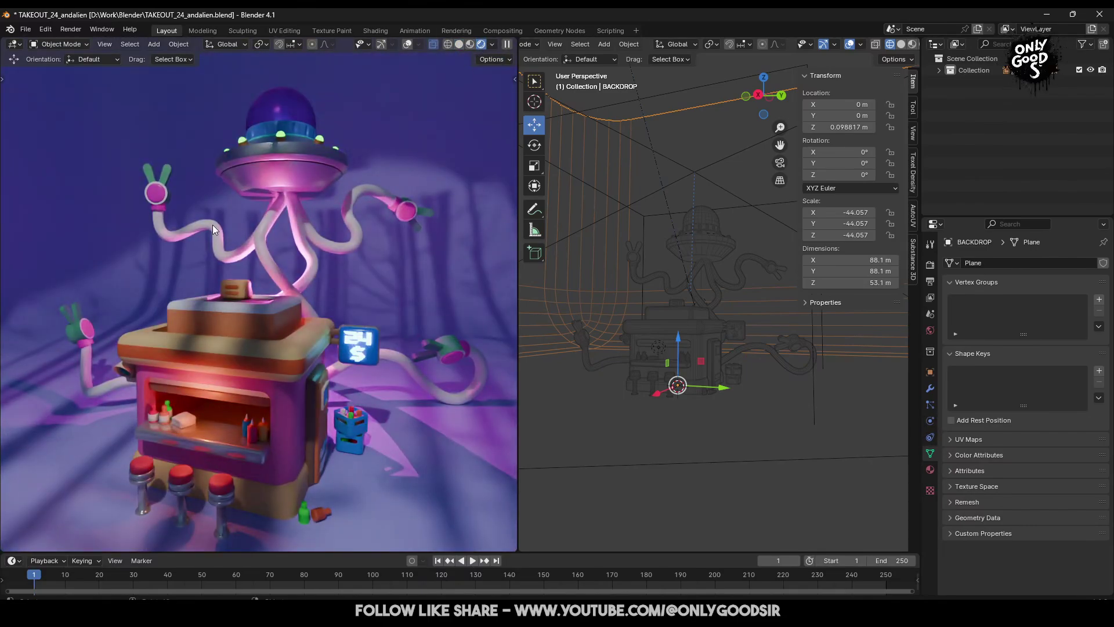
pyautogui.moveTo(312, 319); pyautogui.dragTo(350, 178, button='middle')
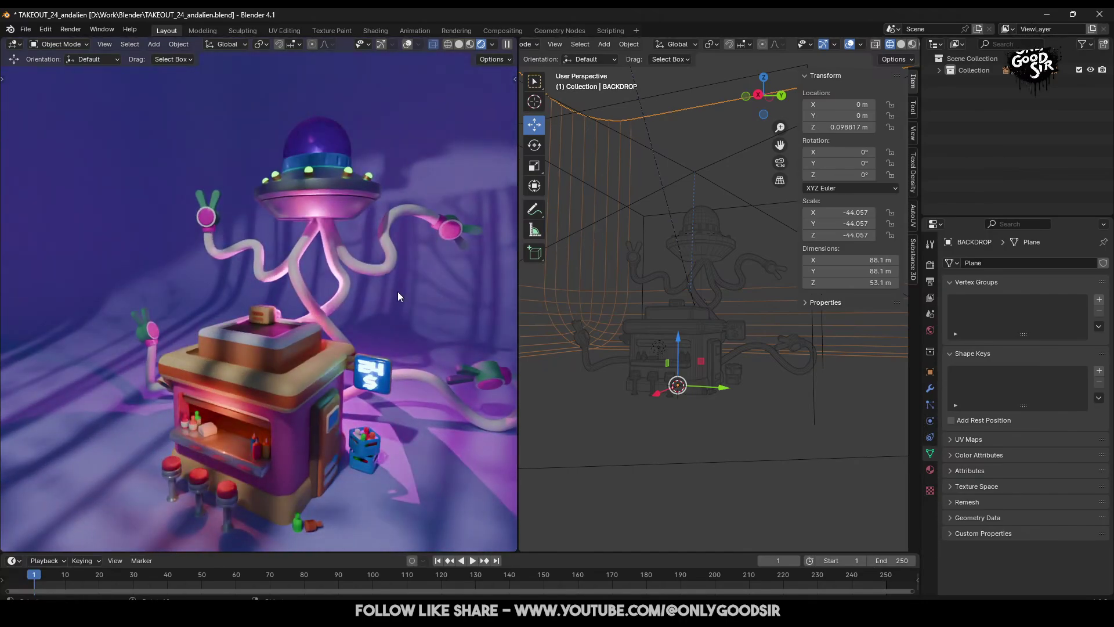
pyautogui.moveTo(287, 365); pyautogui.dragTo(274, 308, button='middle')
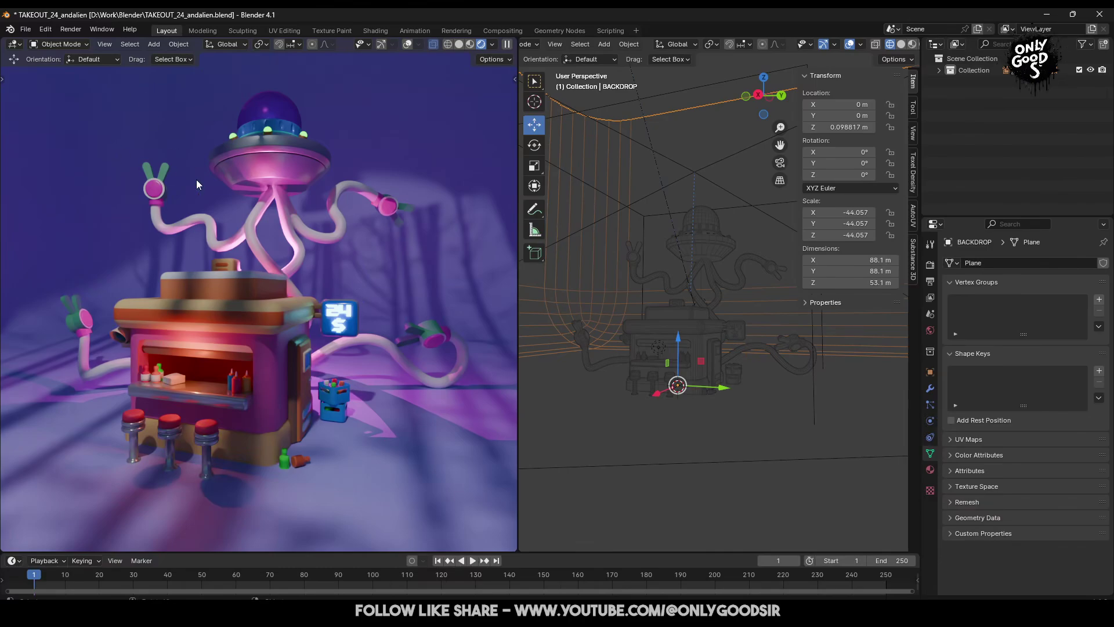
pyautogui.moveTo(242, 287); pyautogui.dragTo(166, 311, button='middle')
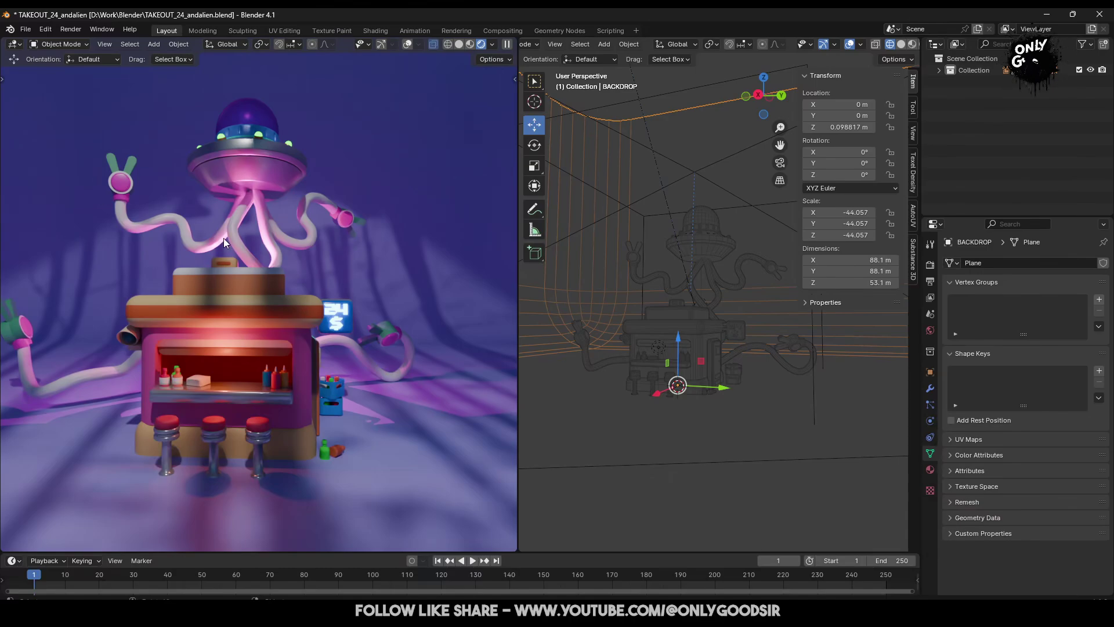
pyautogui.moveTo(186, 337); pyautogui.dragTo(331, 219, button='middle')
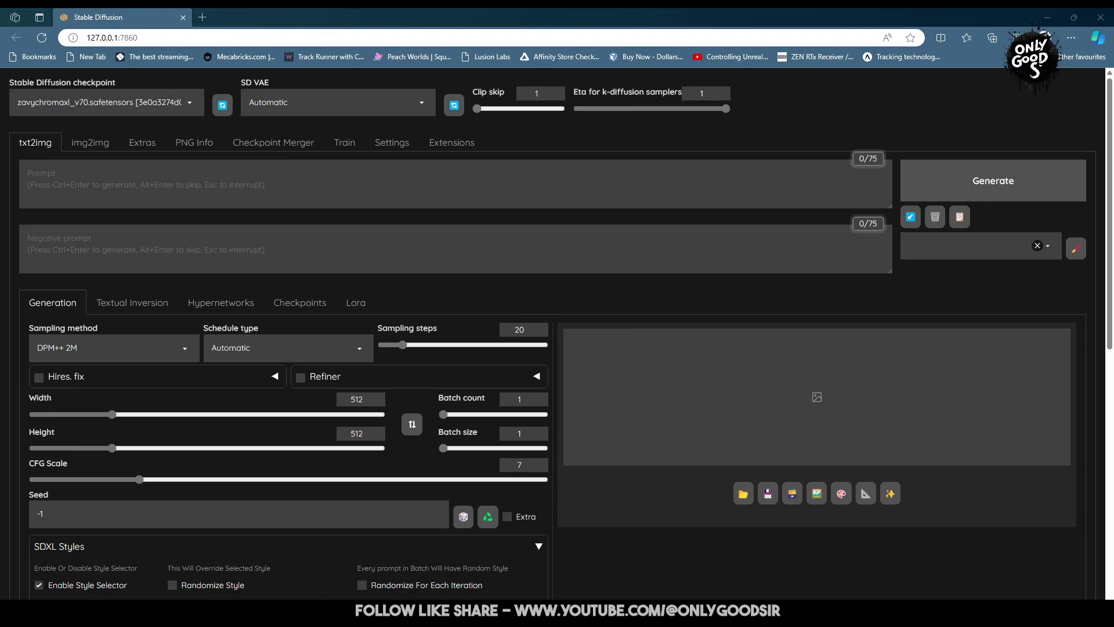
# Load image '2' from the Screenshots folder as the img2img source picture.
pyautogui.click(90, 142)
pyautogui.click(253, 463)
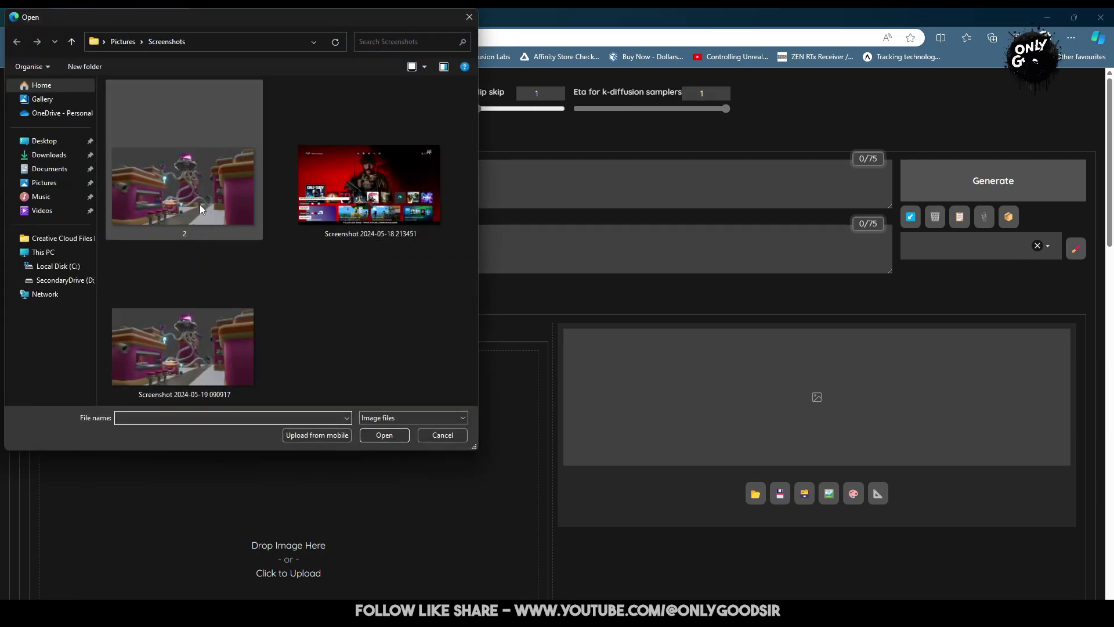
pyautogui.click(185, 189)
pyautogui.click(384, 434)
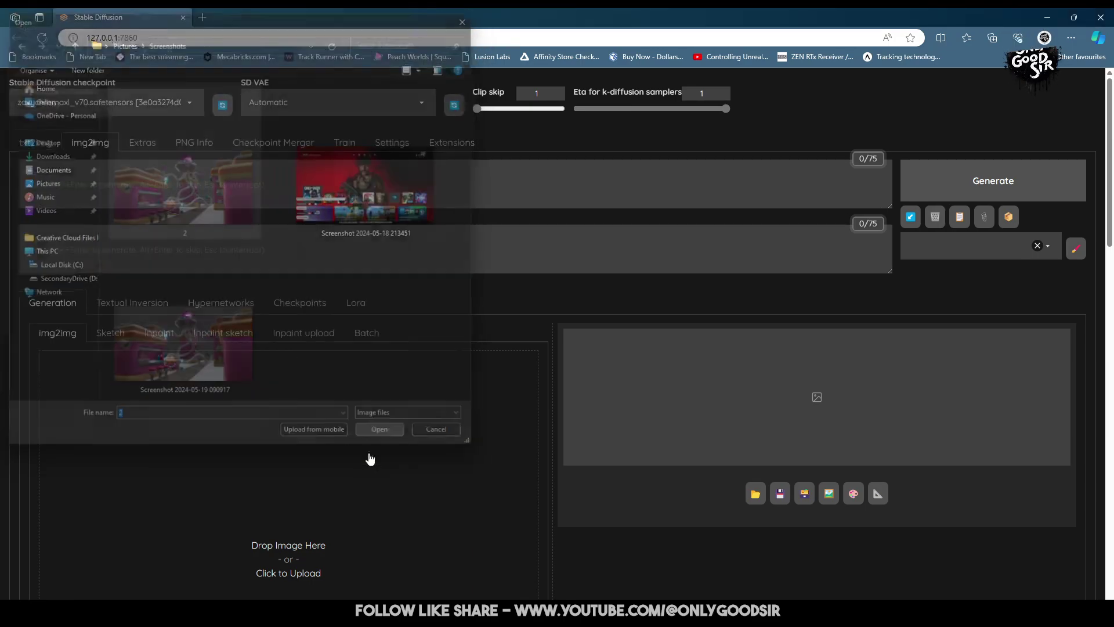
pyautogui.scroll(-4, 297, 386)
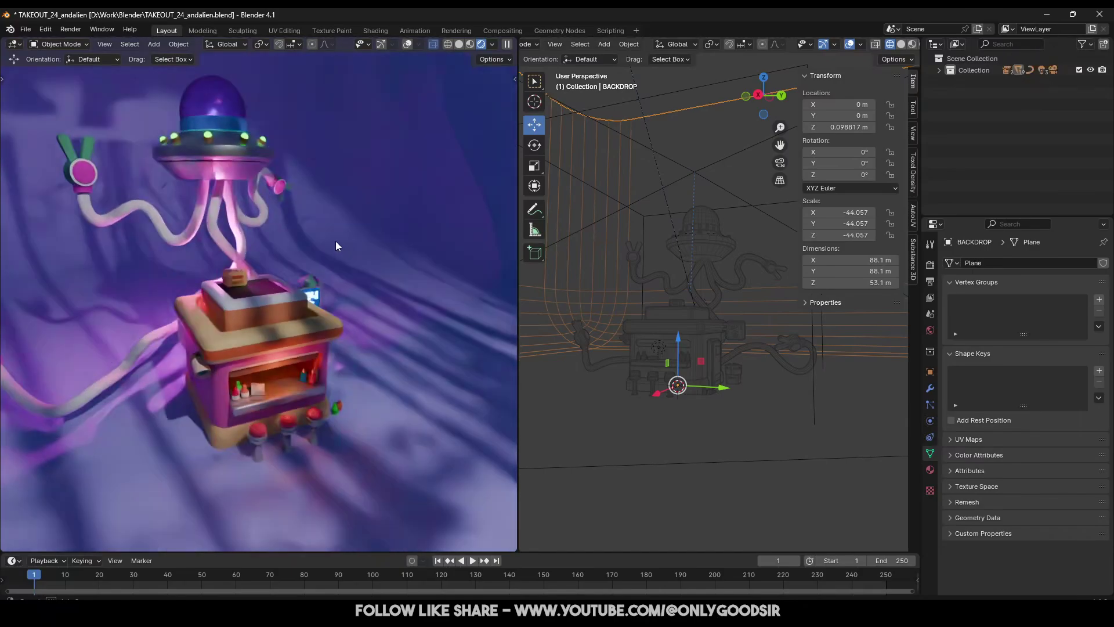
# Delete the BACKDROP plane, check the alien stand from a few angles, then minimize Blender.
pyautogui.moveTo(335, 241); pyautogui.dragTo(215, 361, button='middle')
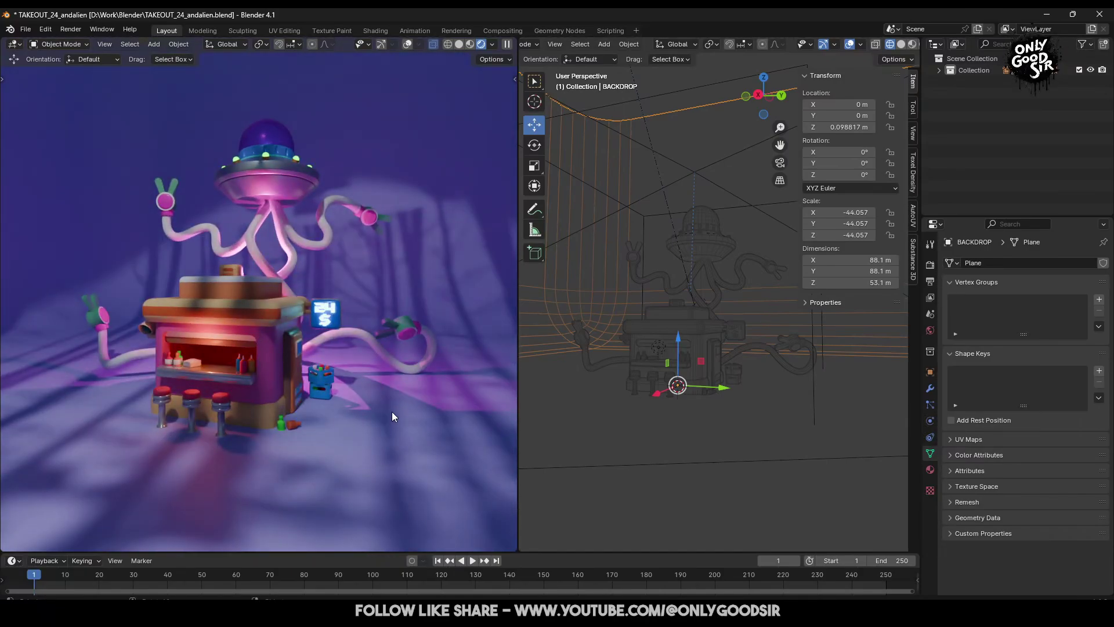
pyautogui.press('Delete')
pyautogui.moveTo(340, 265); pyautogui.dragTo(273, 310, button='middle')
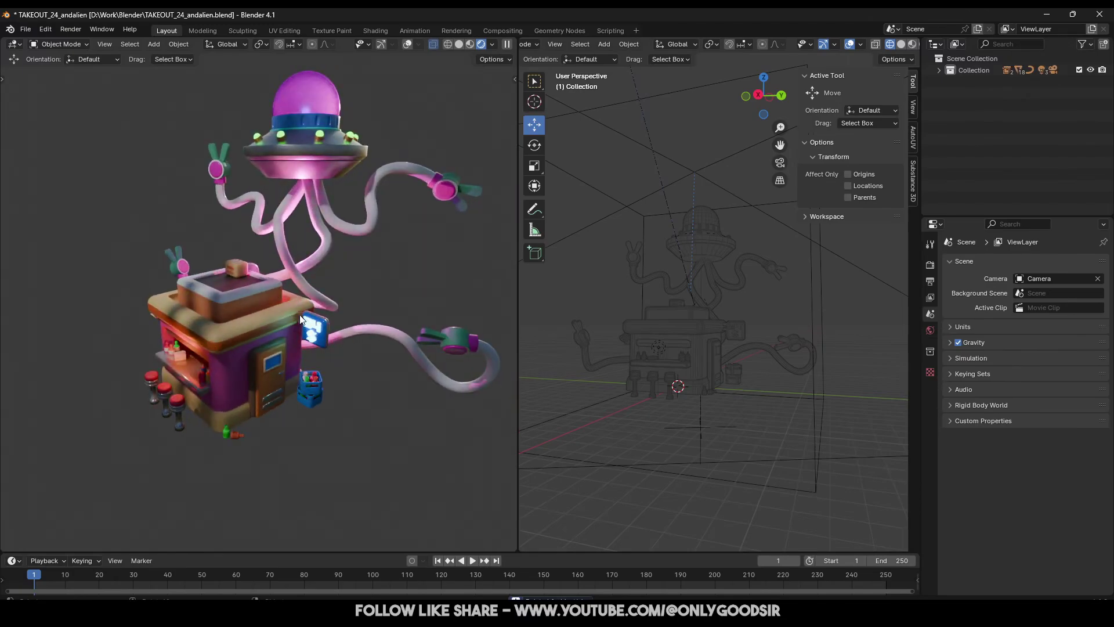
pyautogui.moveTo(380, 276); pyautogui.dragTo(240, 339, button='middle')
pyautogui.moveTo(193, 446); pyautogui.dragTo(268, 421, button='middle')
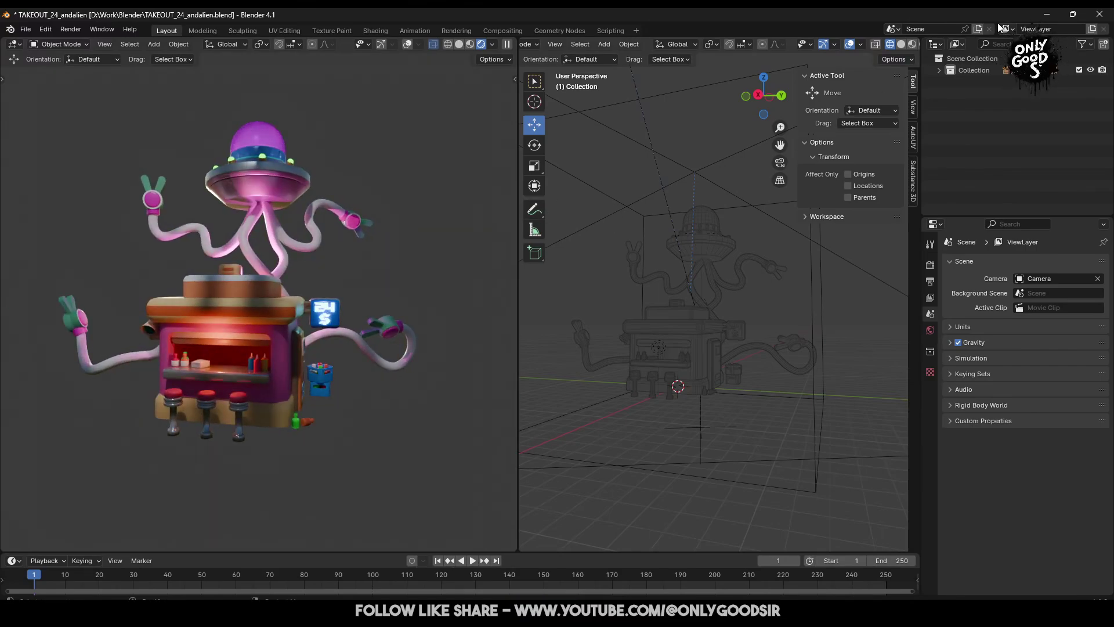
pyautogui.click(1046, 14)
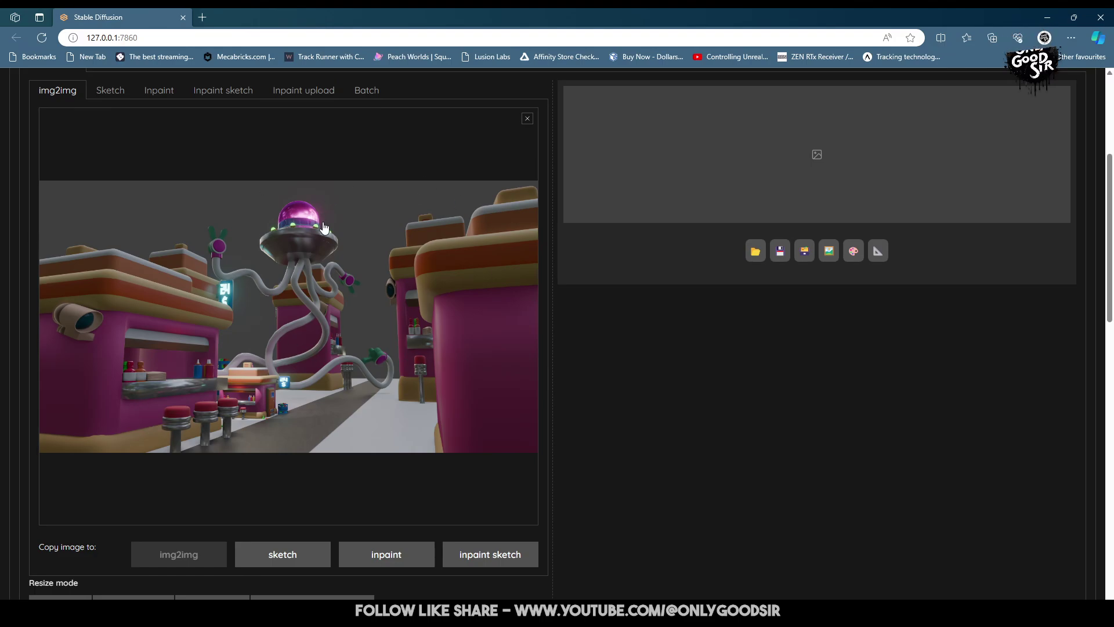
# Paste the quality-filter negative prompt and the alien UFO village-attack prompt with its shadow LoRA.
pyautogui.scroll(4, 361, 363)
pyautogui.scroll(-4, 199, 385)
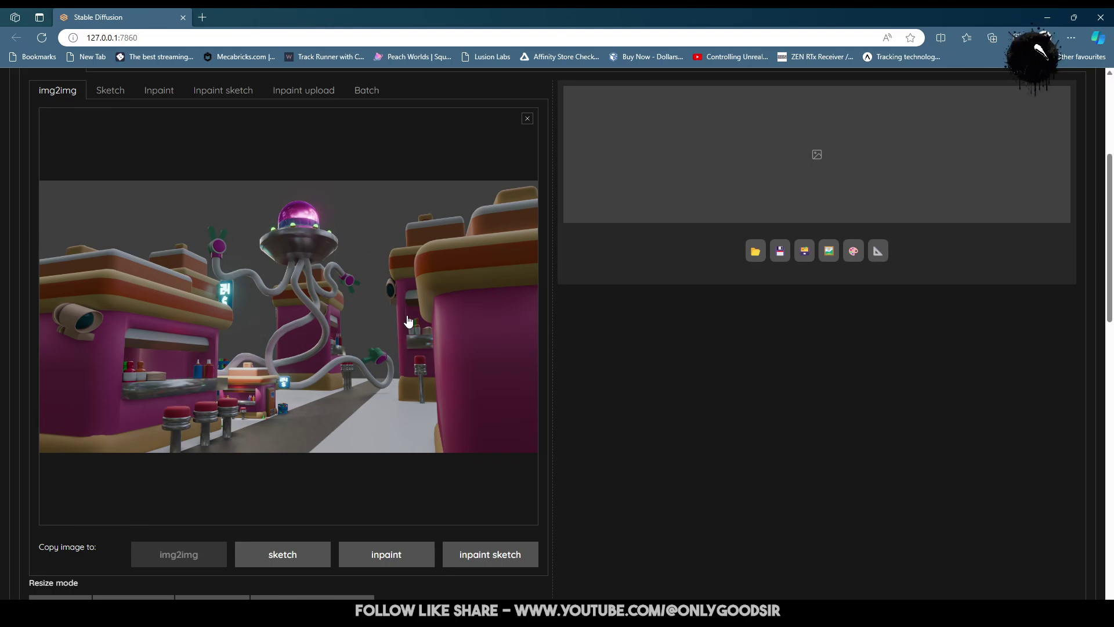
pyautogui.scroll(4, 444, 312)
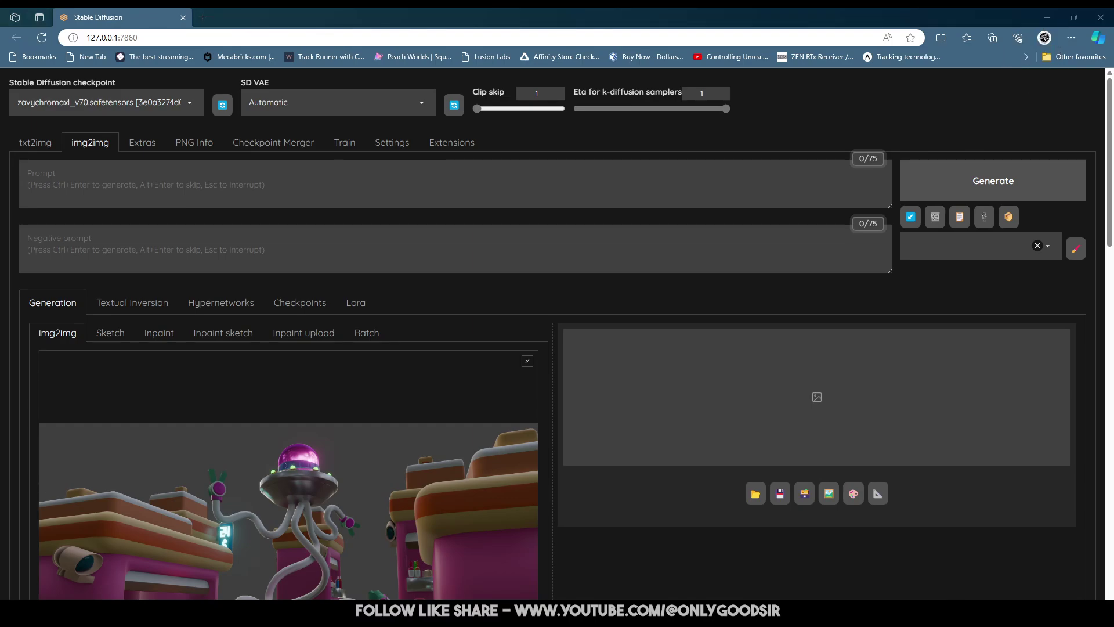
pyautogui.click(362, 226)
pyautogui.write('worst quality, low quality, low contrast, blurry, low quality, medium quality, (watermark:1.1), username, (signature:1.1), (text:1.1), bad anatomy, bad hands, text, error, missing fingers, extra digit, fewer digits, cropped, jpeg artifacts, bad feet, extra fingers, mutated hands, poorly drawn hands, bad proportions, extra limbs, disfigured, bad anatomy, gross proportions, malformed limbs, missing arms, missing legs, extra arms, extra legs, mutated hands, fused fingers, too many fingers, long neck, watermark')
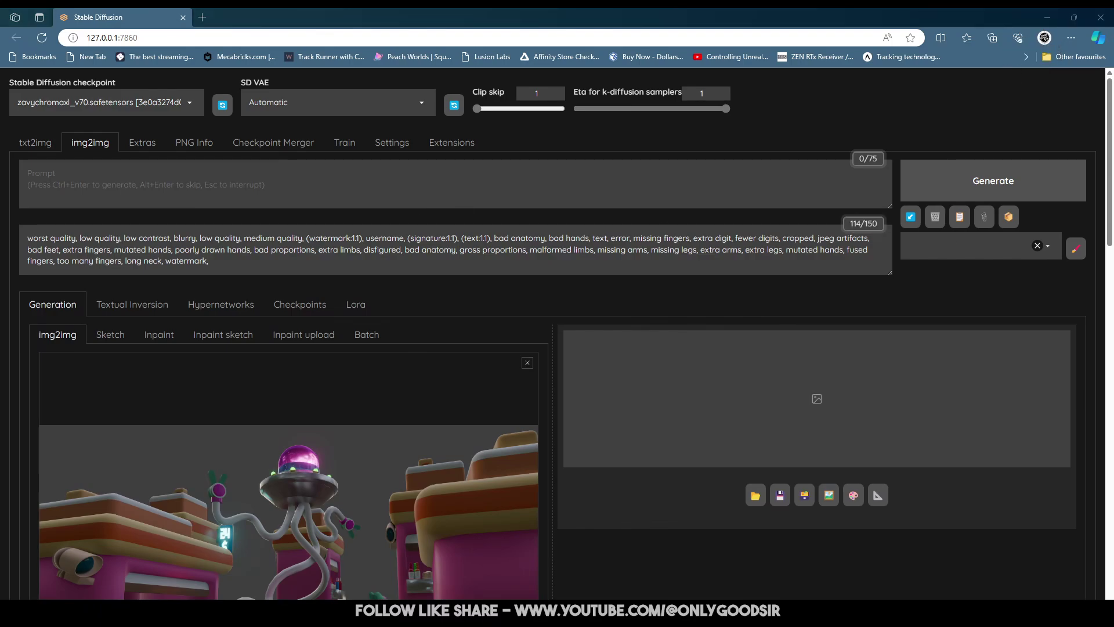
pyautogui.click(389, 200)
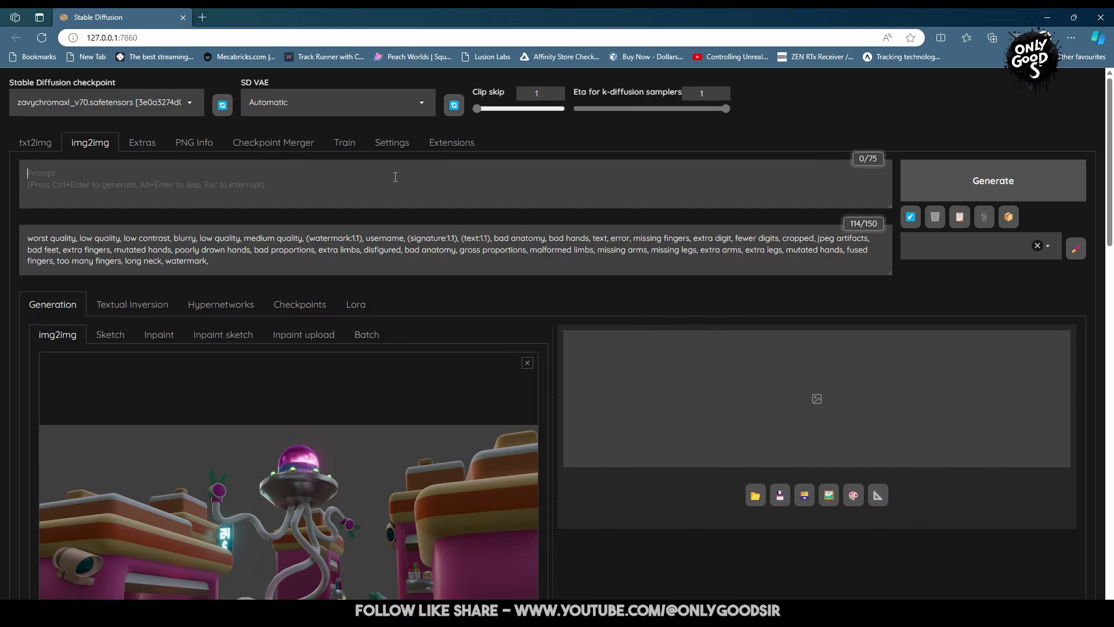
pyautogui.write('Alien, ufo, attacking a small village, people running away,  <lora:casting shadow style v2:1>')
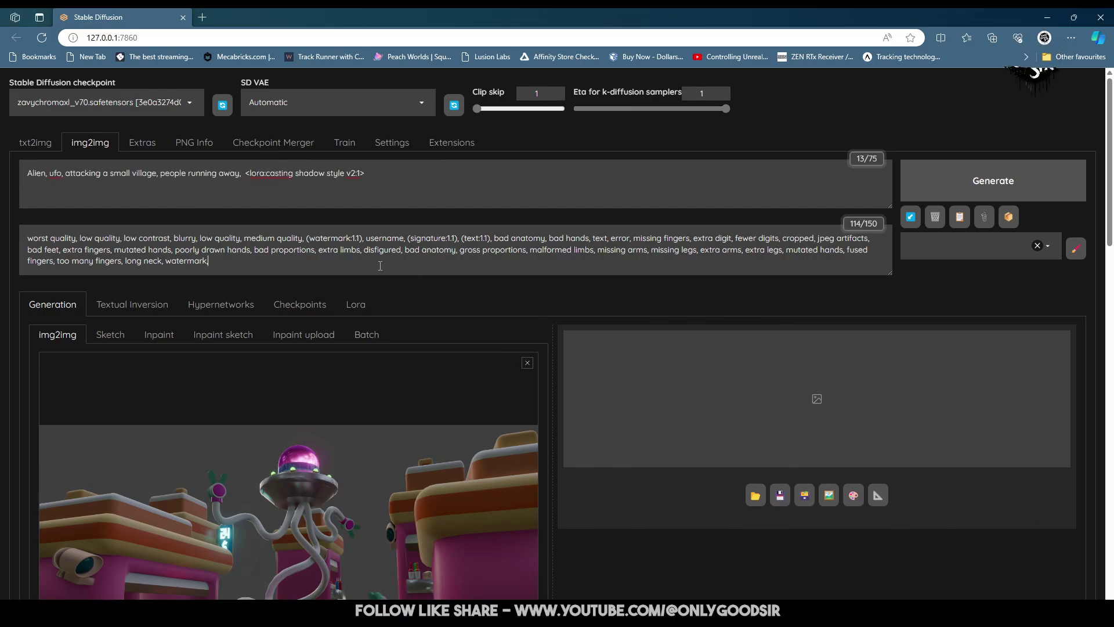
# Match the output size to the source image (1464x800) and start a first generation.
pyautogui.scroll(-5, 562, 333)
pyautogui.scroll(-5, 446, 347)
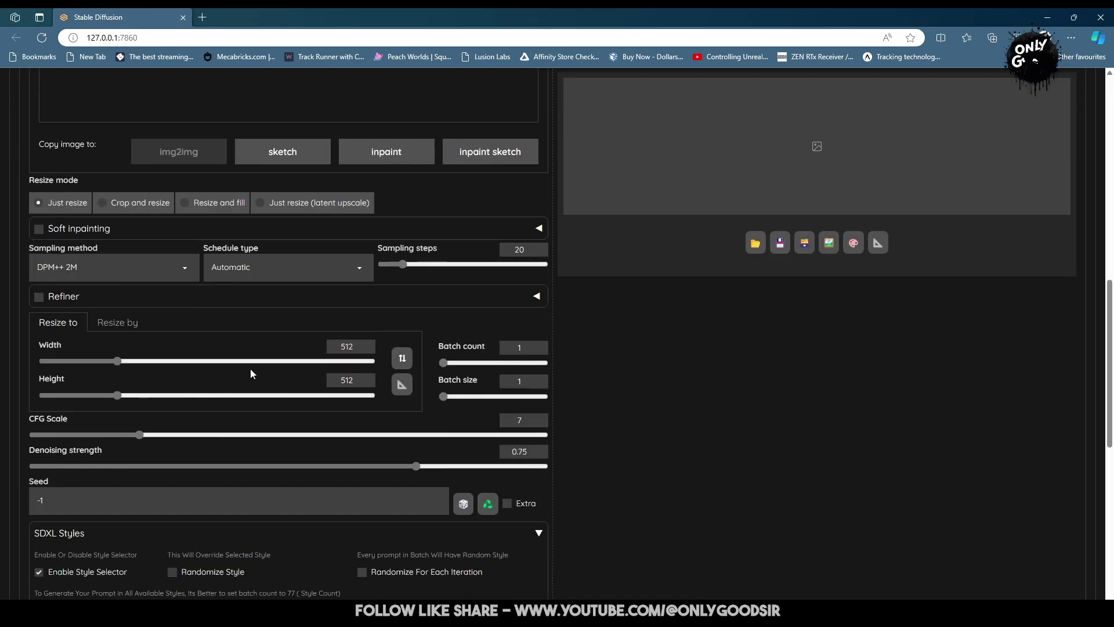
pyautogui.click(404, 392)
pyautogui.scroll(-4, 306, 307)
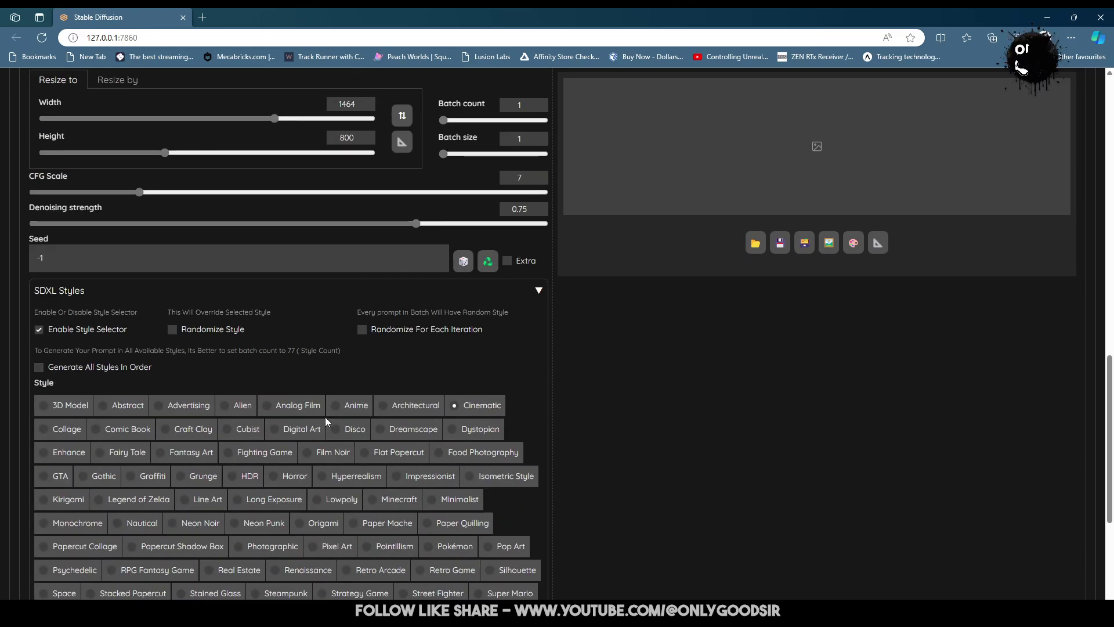
pyautogui.scroll(10, 310, 418)
pyautogui.scroll(5, 544, 294)
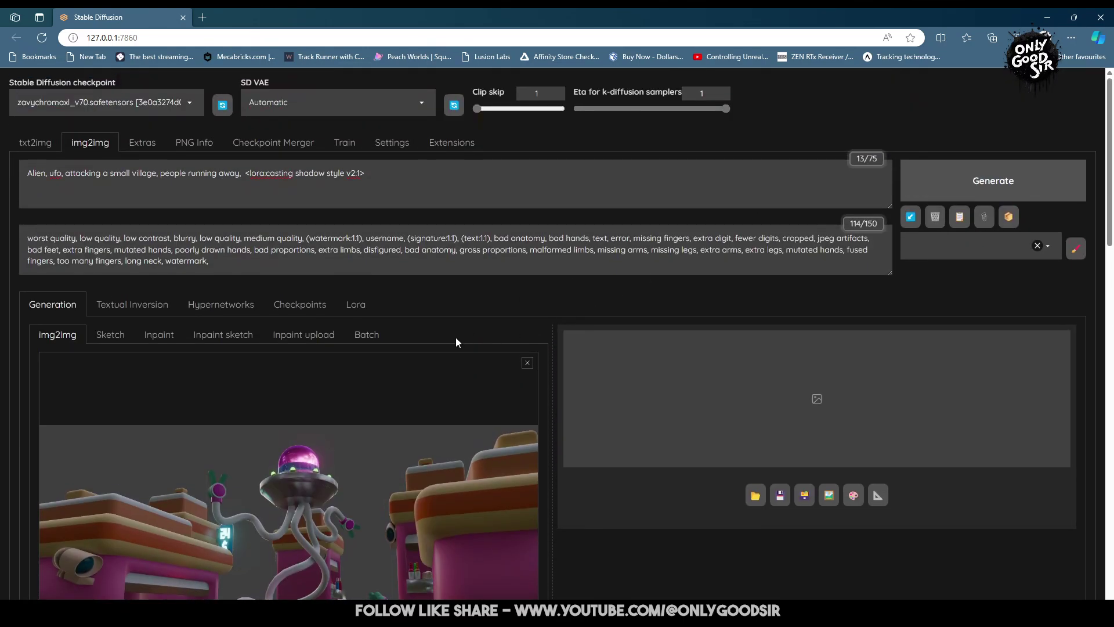
pyautogui.scroll(-4, 455, 340)
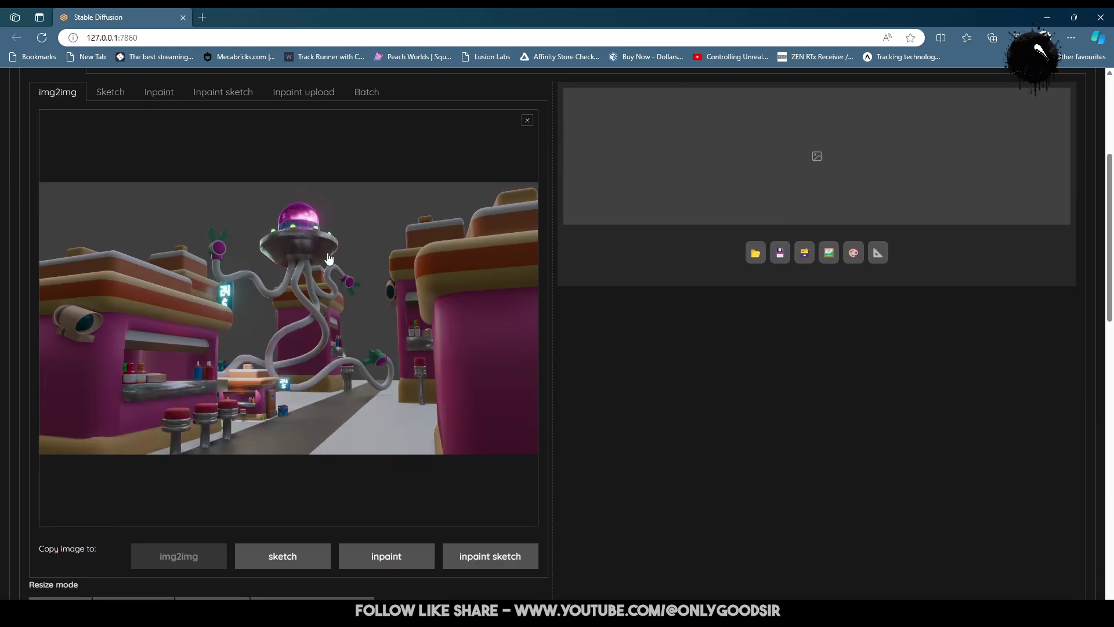
pyautogui.scroll(4, 783, 270)
pyautogui.click(1015, 175)
# Expand the ControlNet panel and enable ControlNet Unit 0.
pyautogui.scroll(-3, 670, 342)
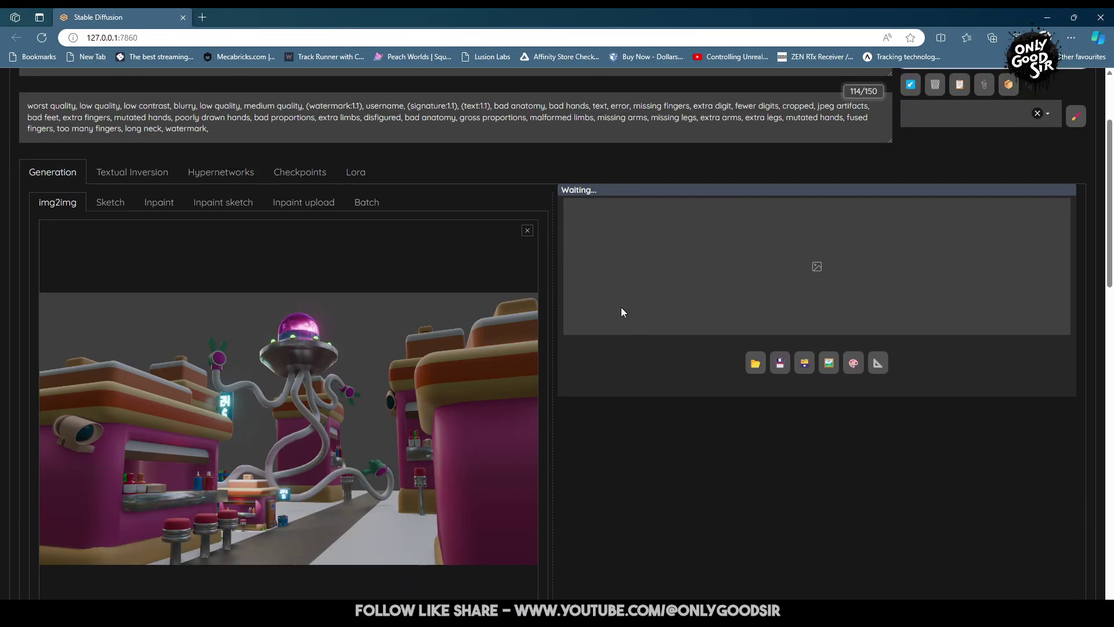
pyautogui.scroll(-17, 502, 313)
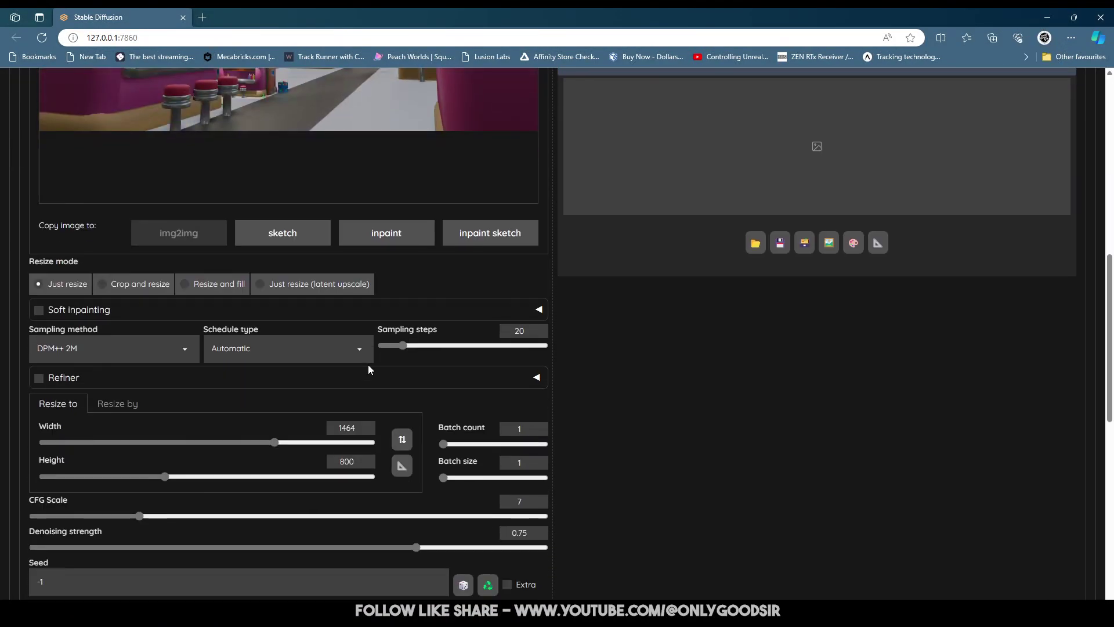
pyautogui.scroll(15, 369, 408)
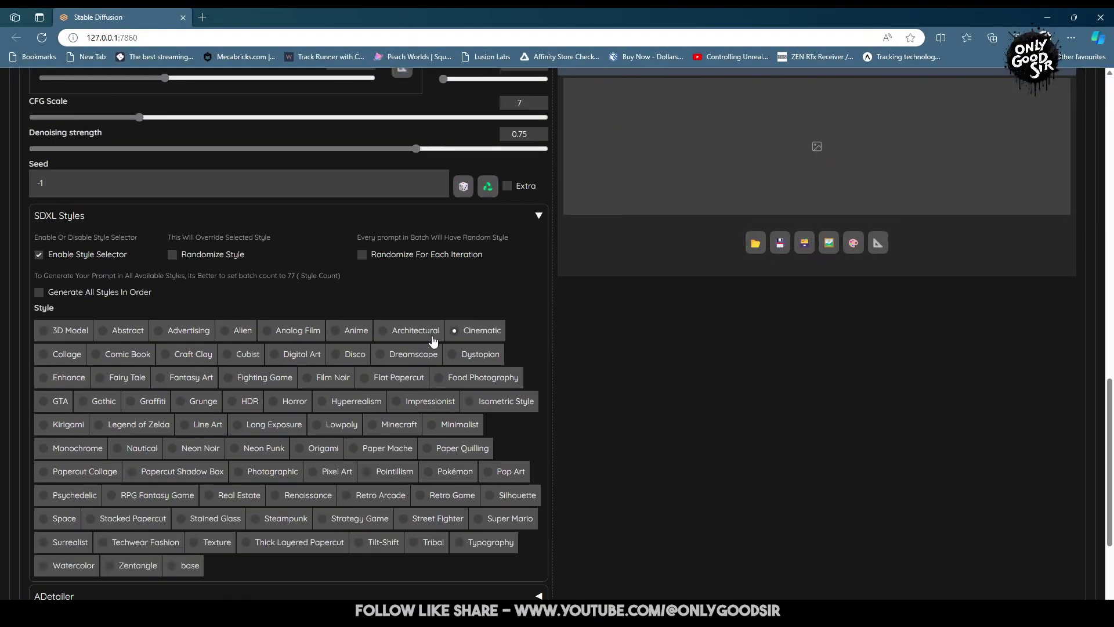
pyautogui.scroll(2, 526, 292)
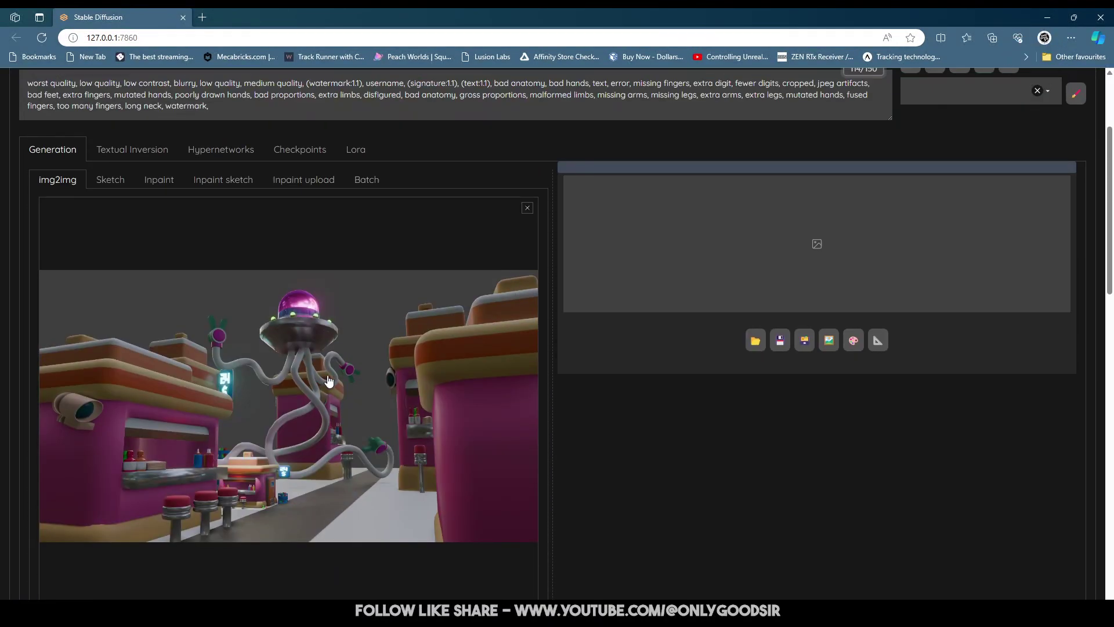
pyautogui.scroll(3, 470, 297)
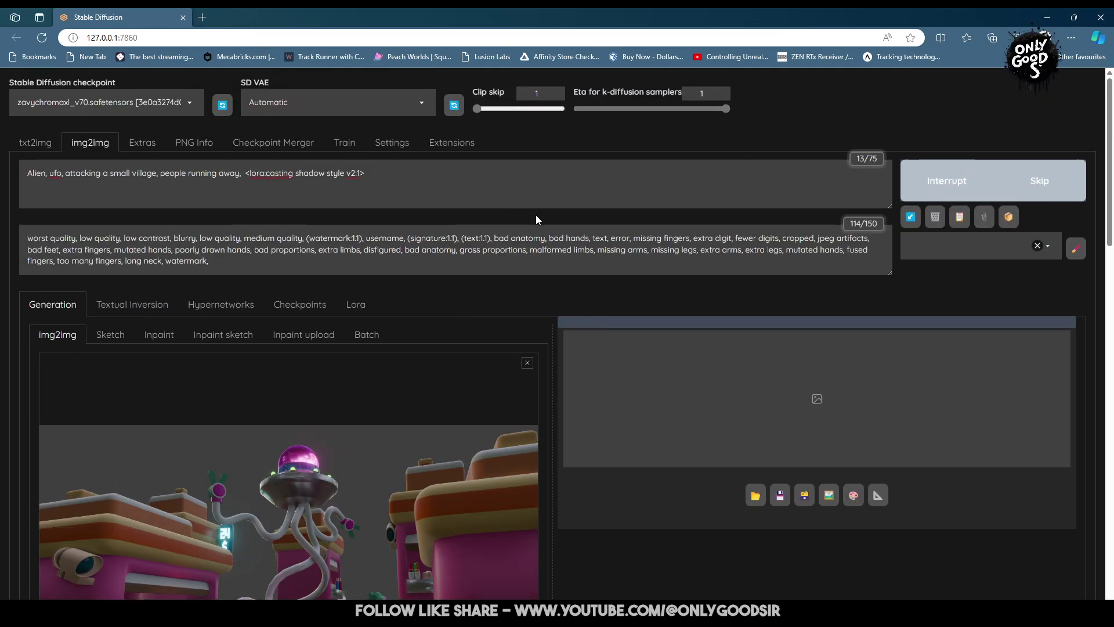
pyautogui.scroll(-14, 423, 333)
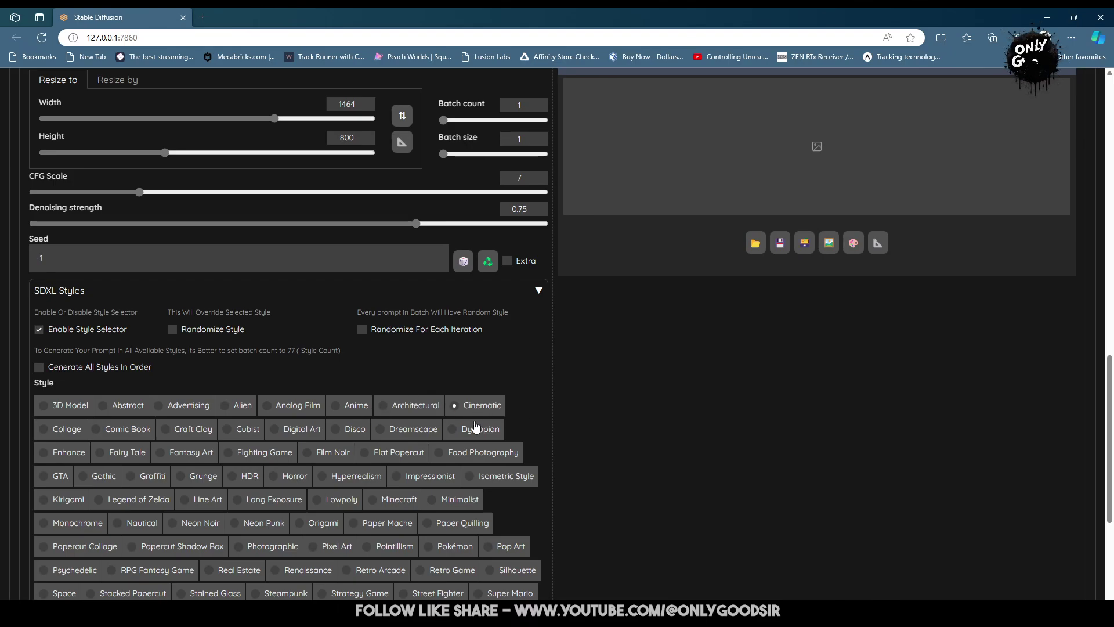
pyautogui.scroll(-1, 473, 414)
pyautogui.scroll(-4, 474, 427)
pyautogui.click(202, 464)
pyautogui.scroll(-6, 319, 443)
pyautogui.click(70, 196)
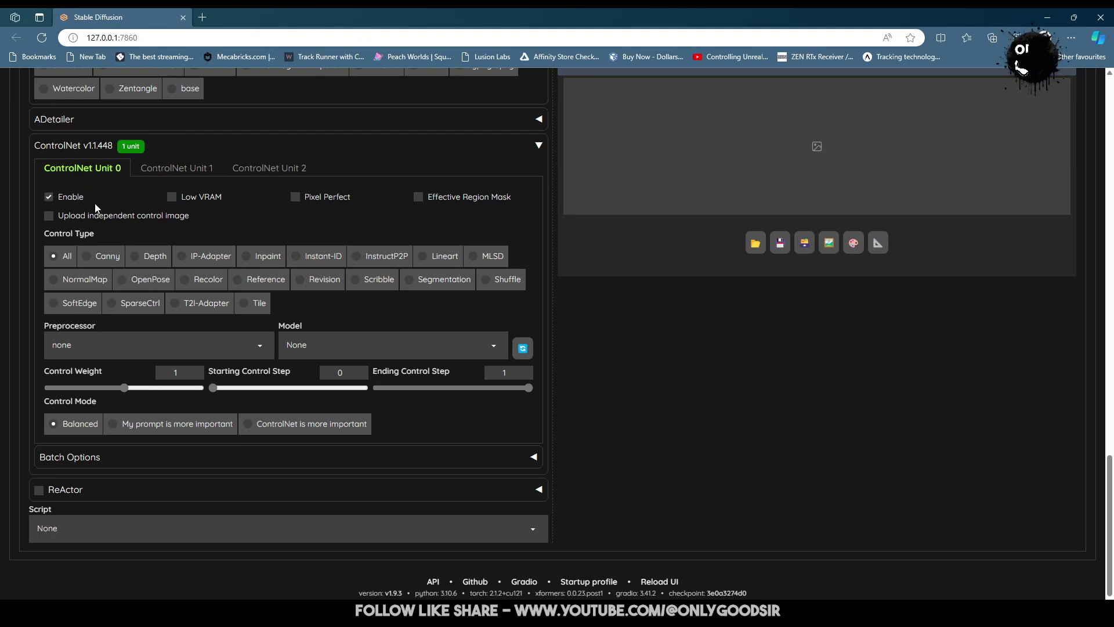
# Turn on Pixel Perfect and regenerate the image with Ctrl+Enter.
pyautogui.click(295, 197)
pyautogui.hotkey('ctrl', 'Return')
pyautogui.scroll(3, 683, 304)
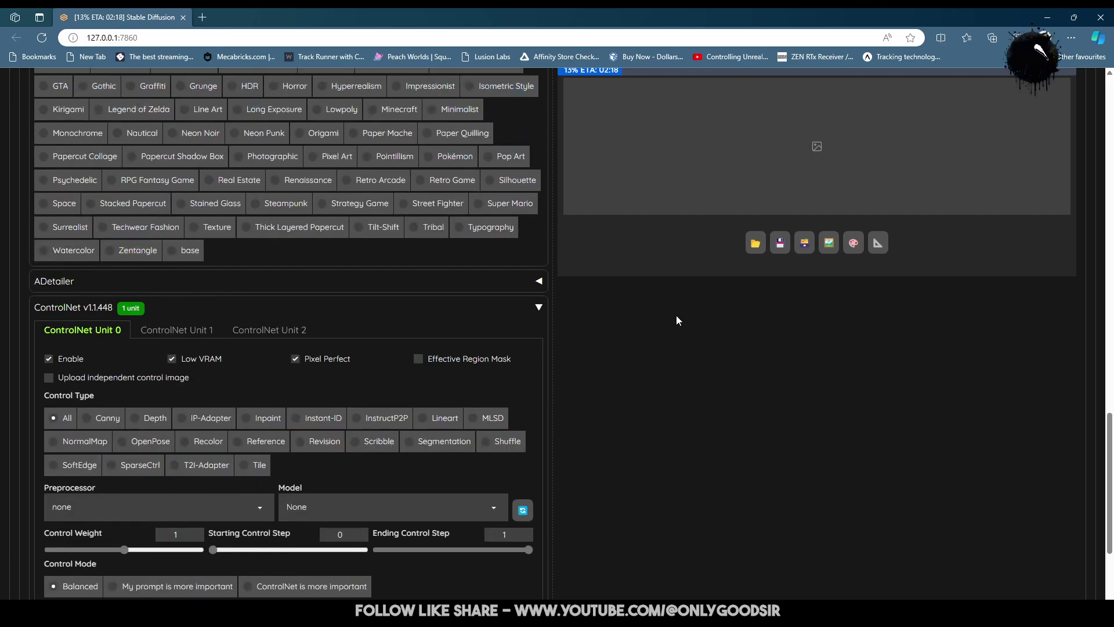
pyautogui.scroll(4, 658, 372)
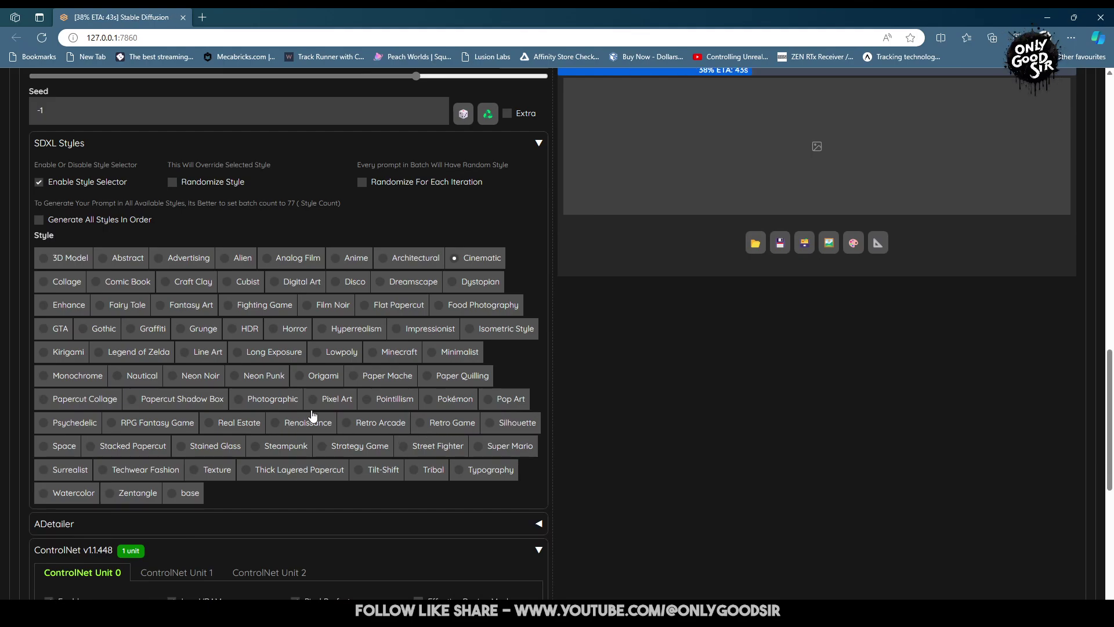
pyautogui.scroll(10, 312, 415)
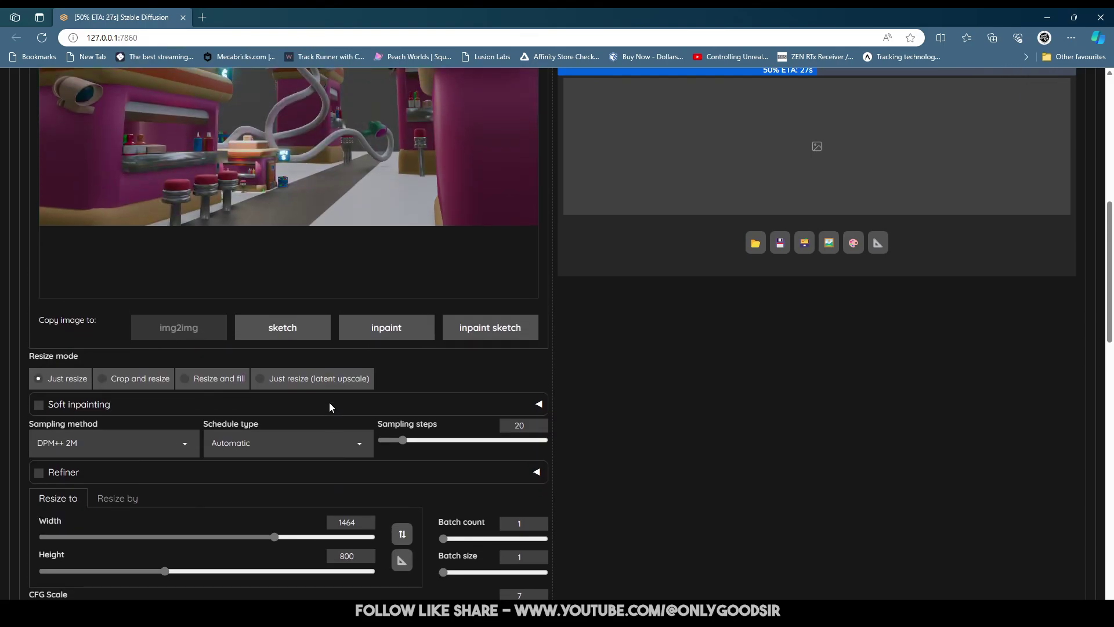
pyautogui.scroll(5, 329, 406)
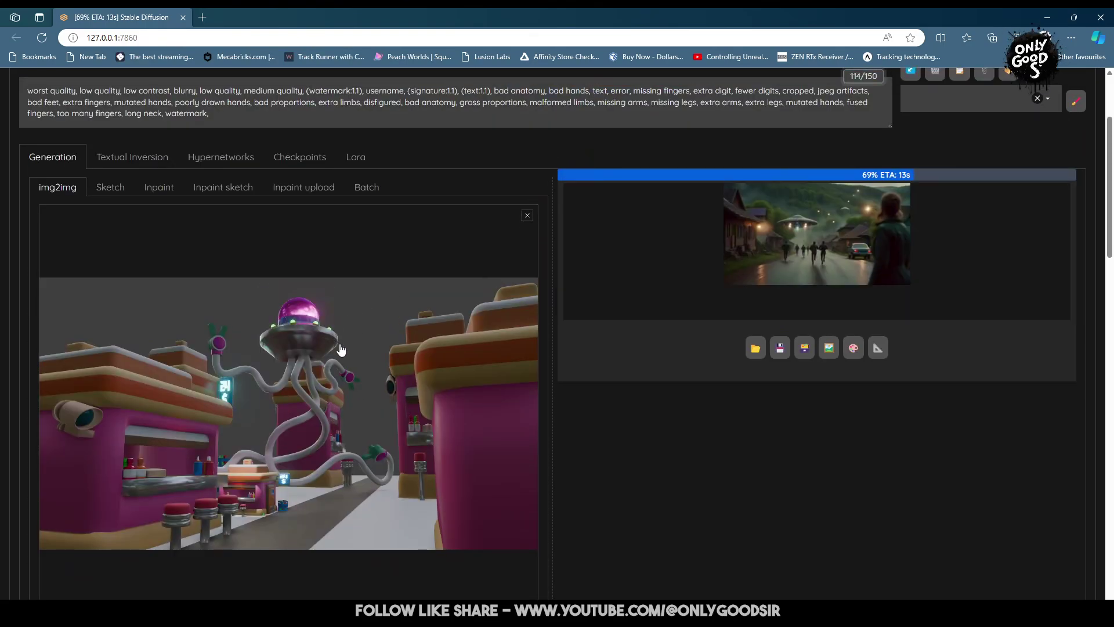
# Inspect the in-progress preview full-size, close it, and wait for the 42.3-second render.
pyautogui.click(787, 243)
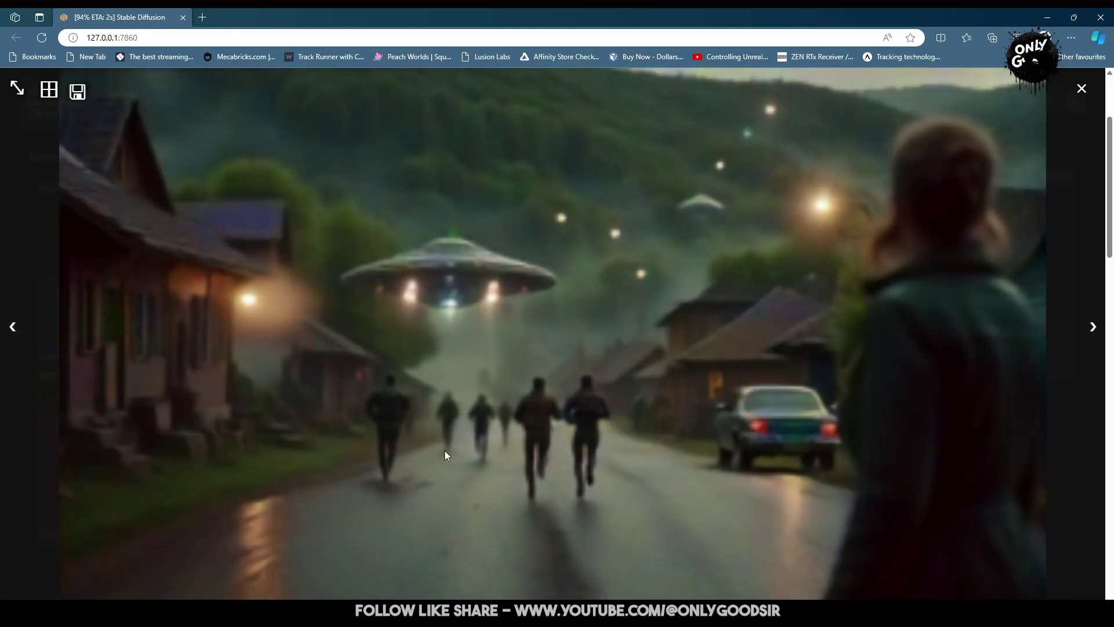
pyautogui.click(1082, 89)
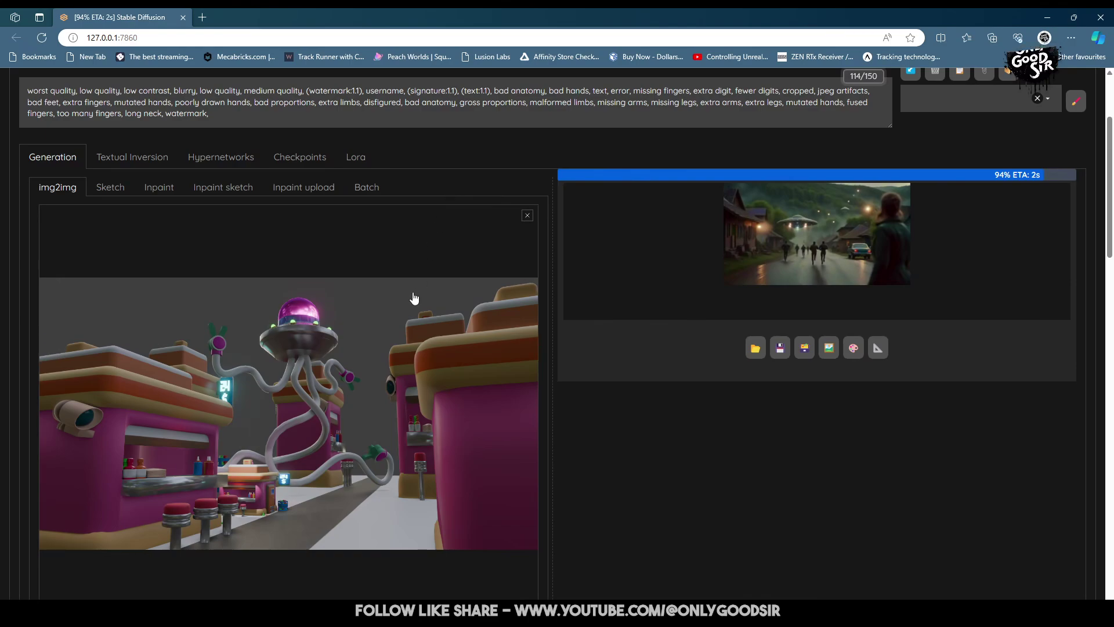
pyautogui.scroll(3, 356, 165)
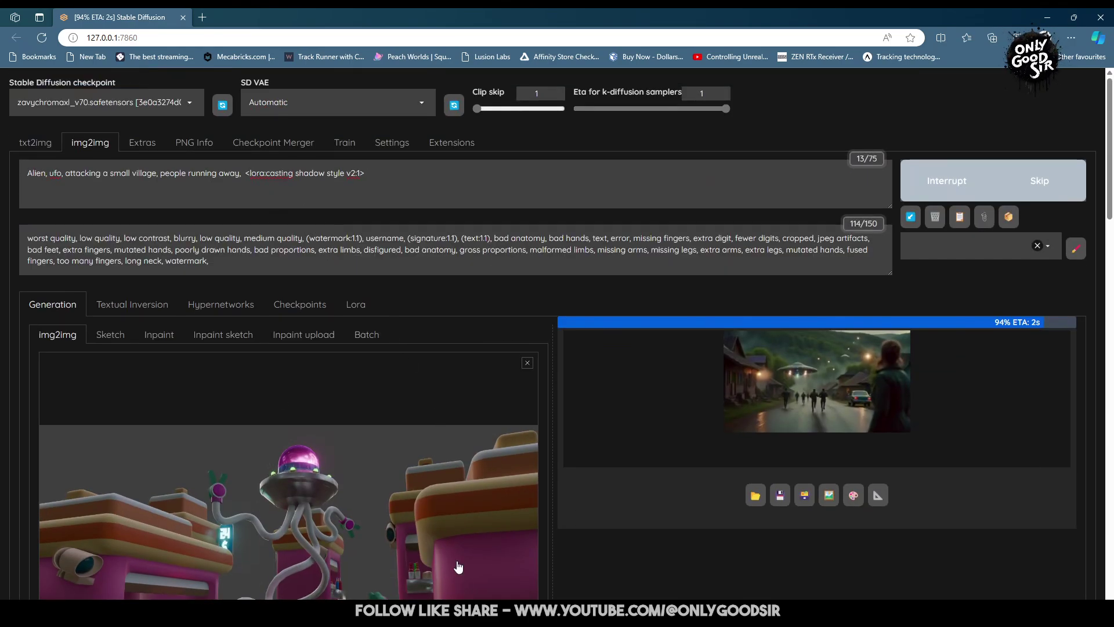
pyautogui.scroll(-1, 406, 546)
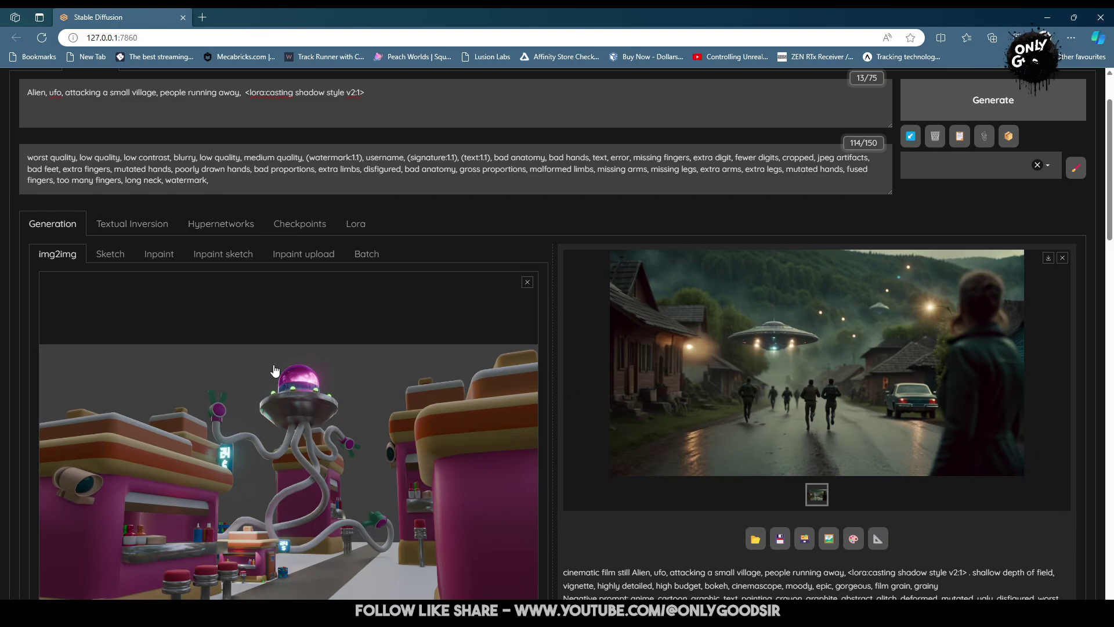
pyautogui.scroll(-4, 275, 377)
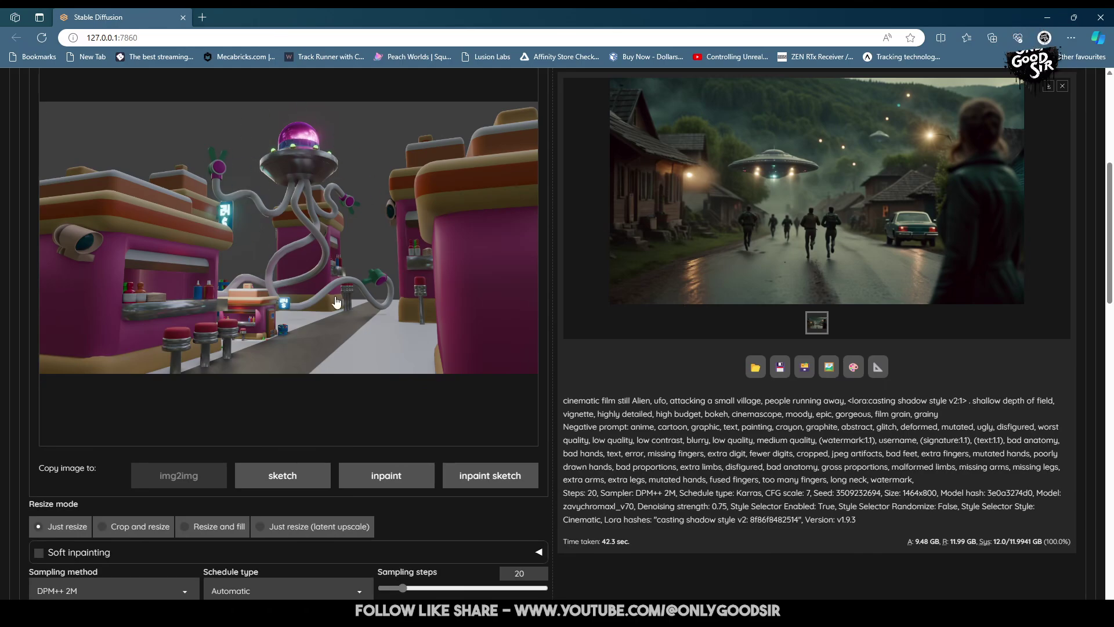
pyautogui.scroll(-20, 210, 246)
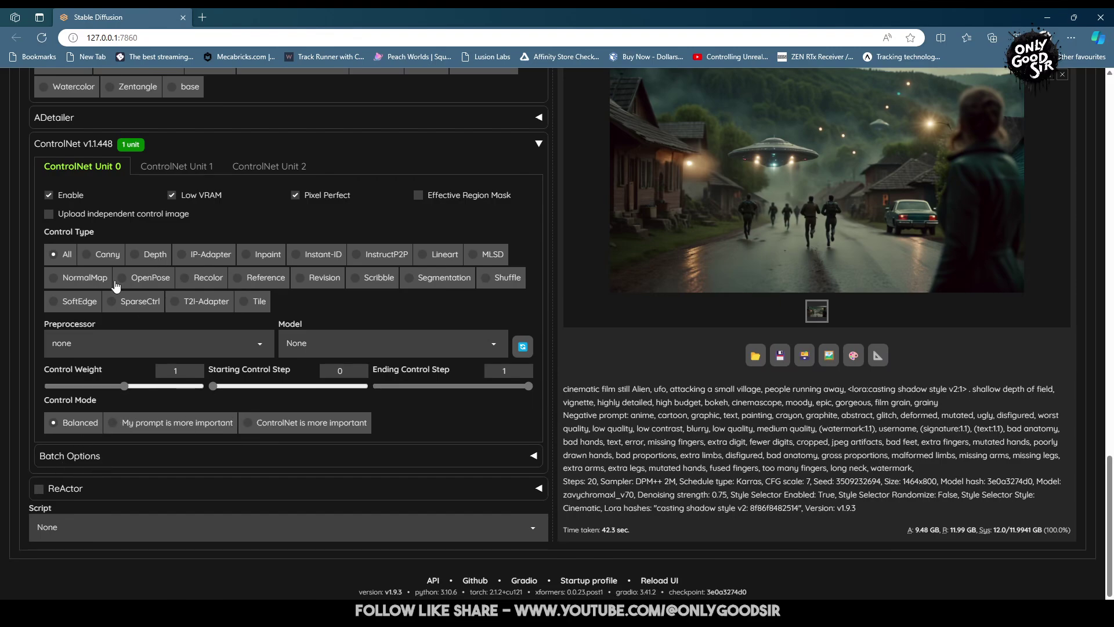
# Set ControlNet to Depth with the food-stand screenshot as an independent control image.
pyautogui.click(151, 254)
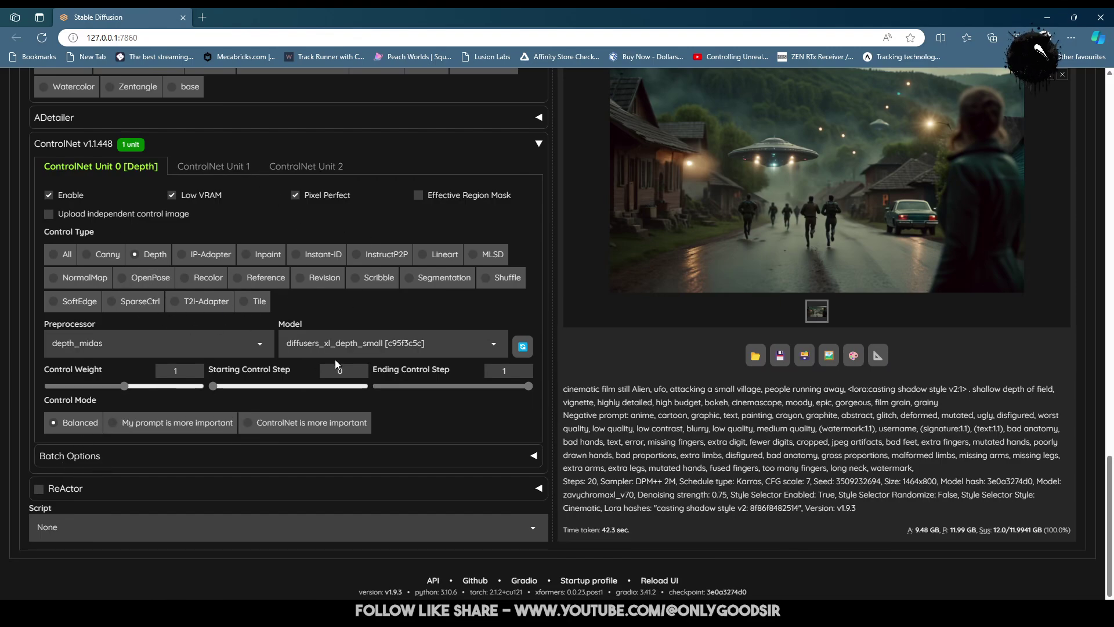
pyautogui.click(79, 215)
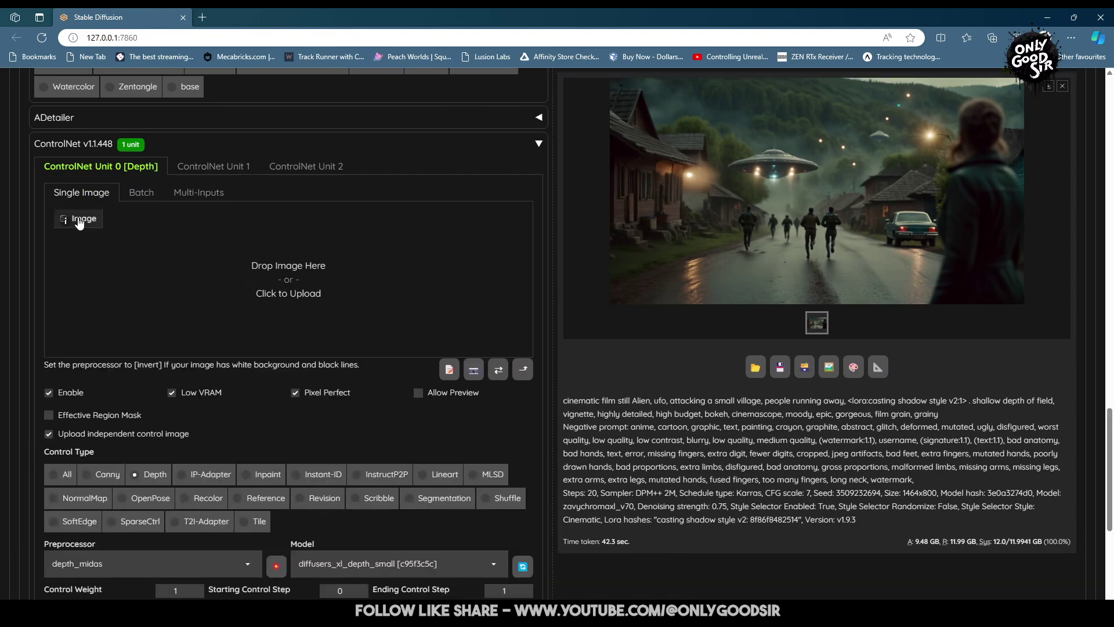
pyautogui.click(298, 296)
pyautogui.doubleClick(211, 383)
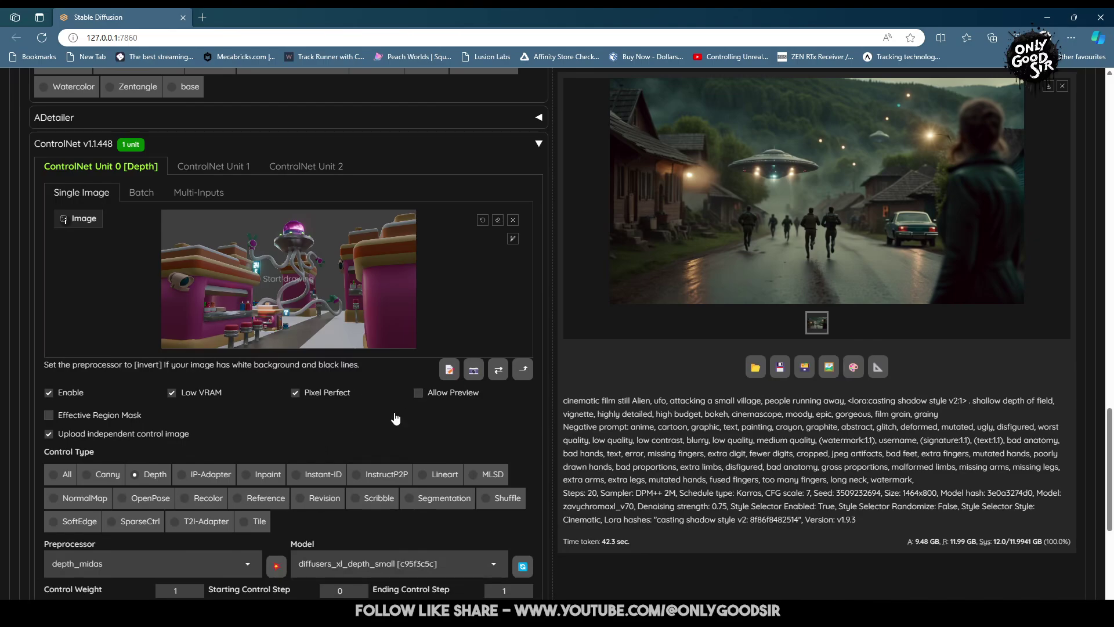
# Start the depth-guided generation and briefly view the output full-size.
pyautogui.scroll(15, 420, 459)
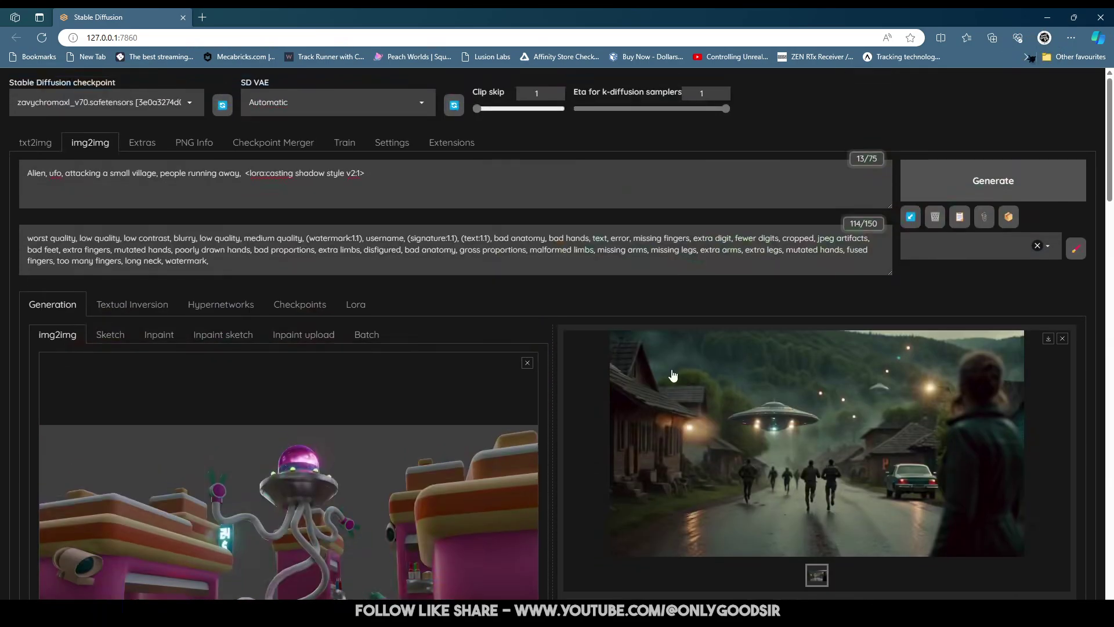
pyautogui.hotkey('ctrl', 'Return')
pyautogui.click(789, 443)
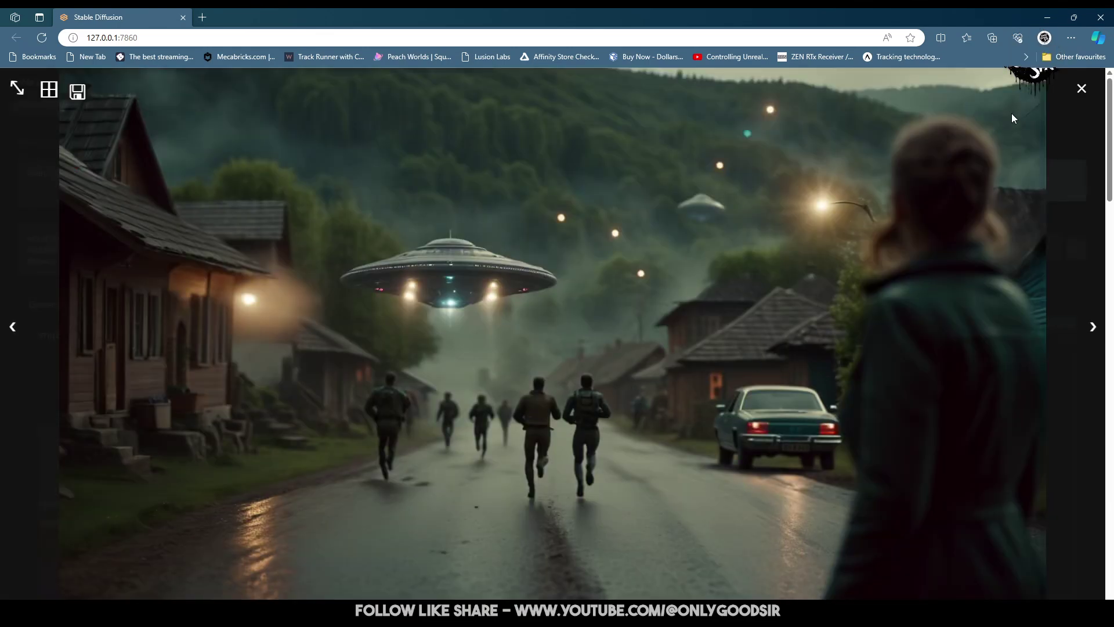
pyautogui.click(1081, 88)
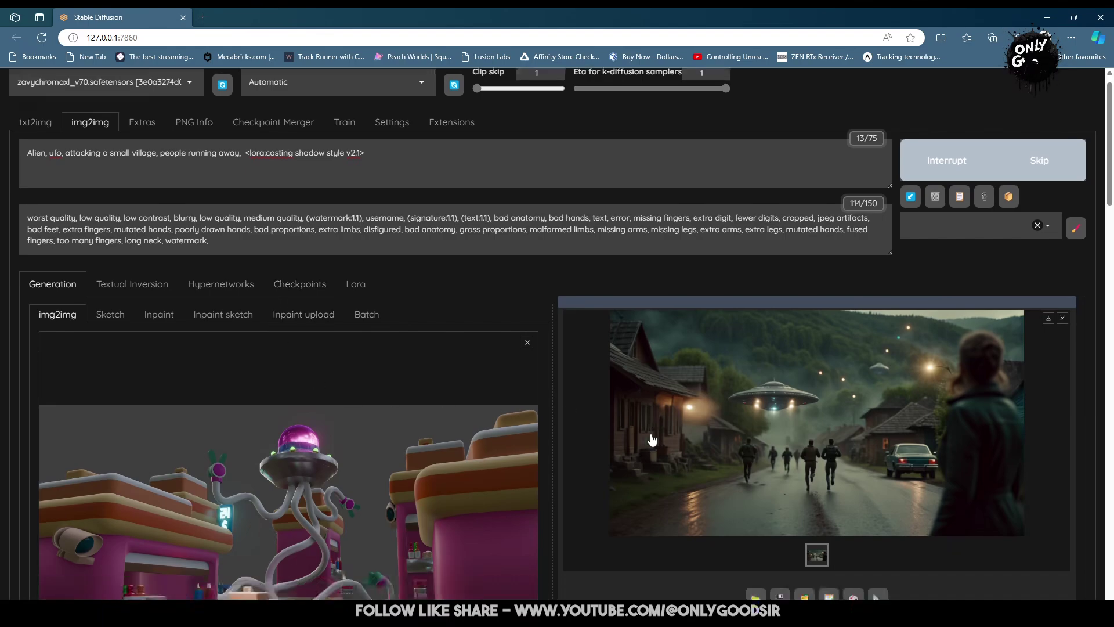
# View the finished tentacled-UFO render over the pink stands full-size, then close it.
pyautogui.scroll(-3, 795, 267)
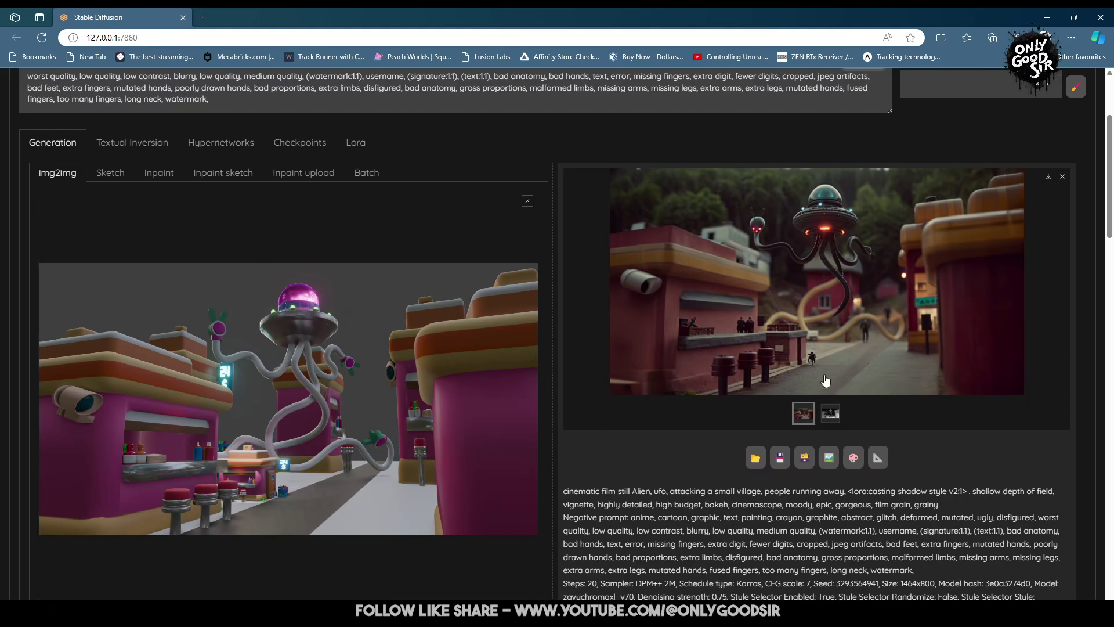
pyautogui.click(824, 214)
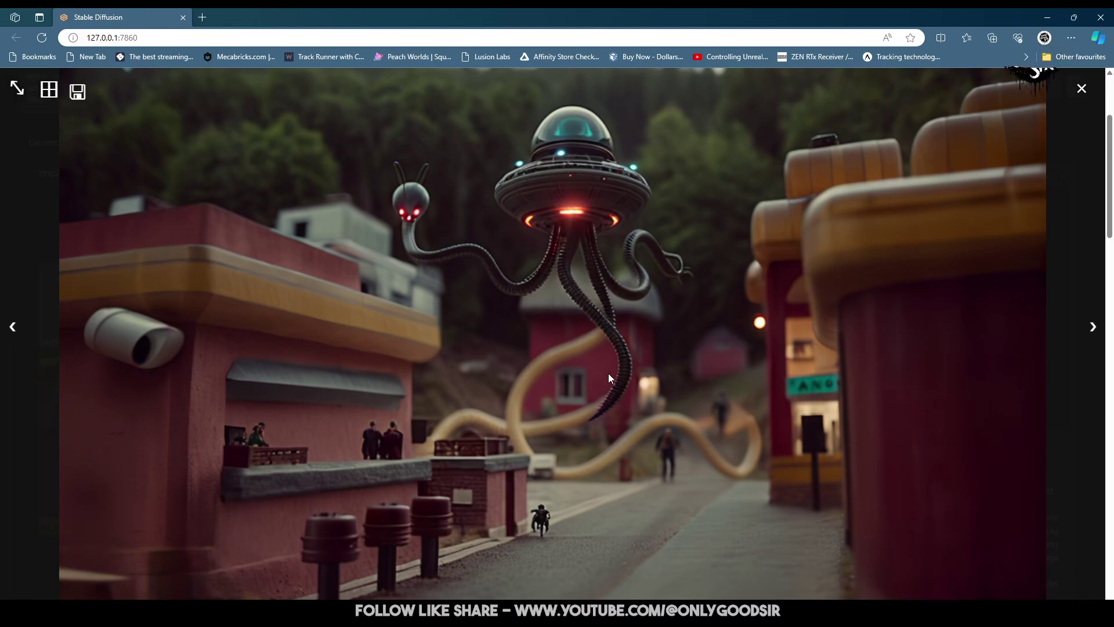
pyautogui.click(1080, 90)
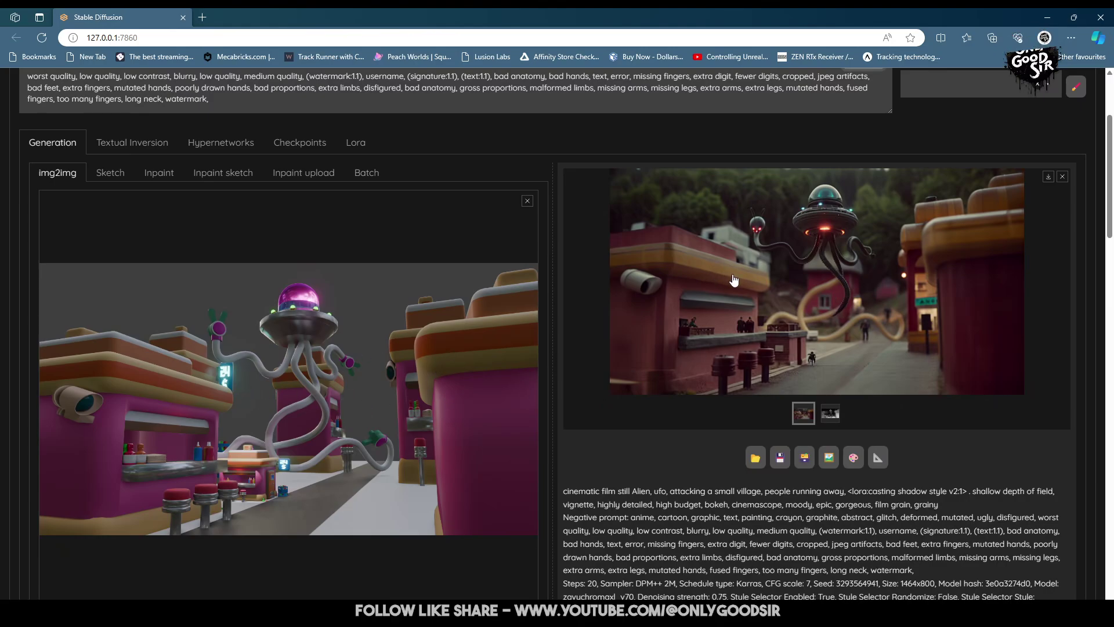
# Replace 'small village' with 'city', remove 'people running away', and regenerate.
pyautogui.scroll(-2, 465, 368)
pyautogui.scroll(3, 441, 191)
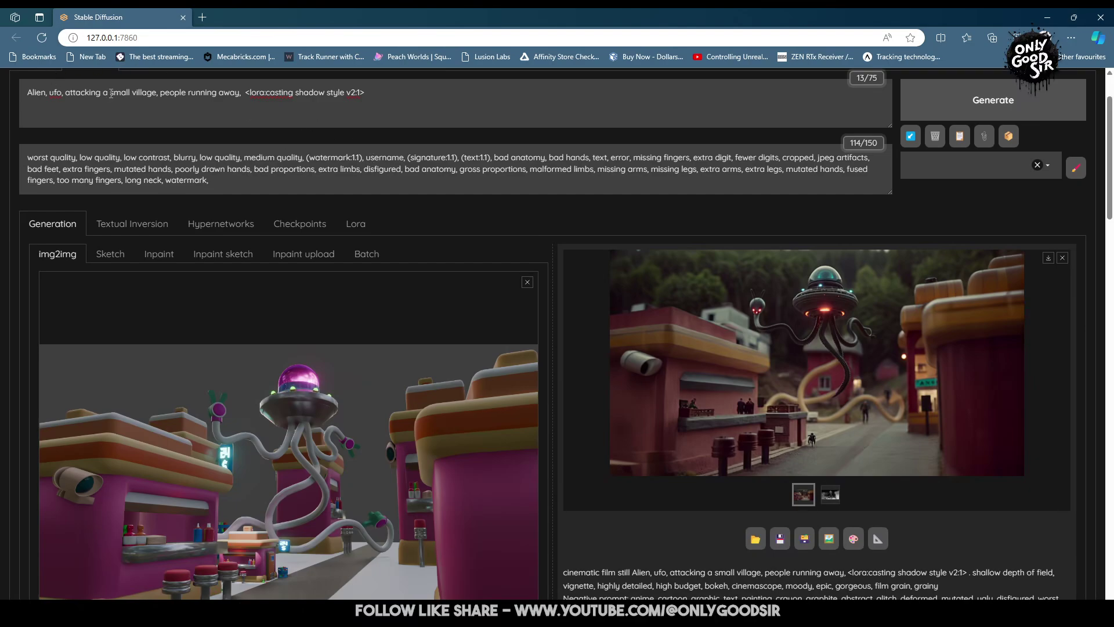
pyautogui.moveTo(111, 93); pyautogui.dragTo(158, 97)
pyautogui.write('city')
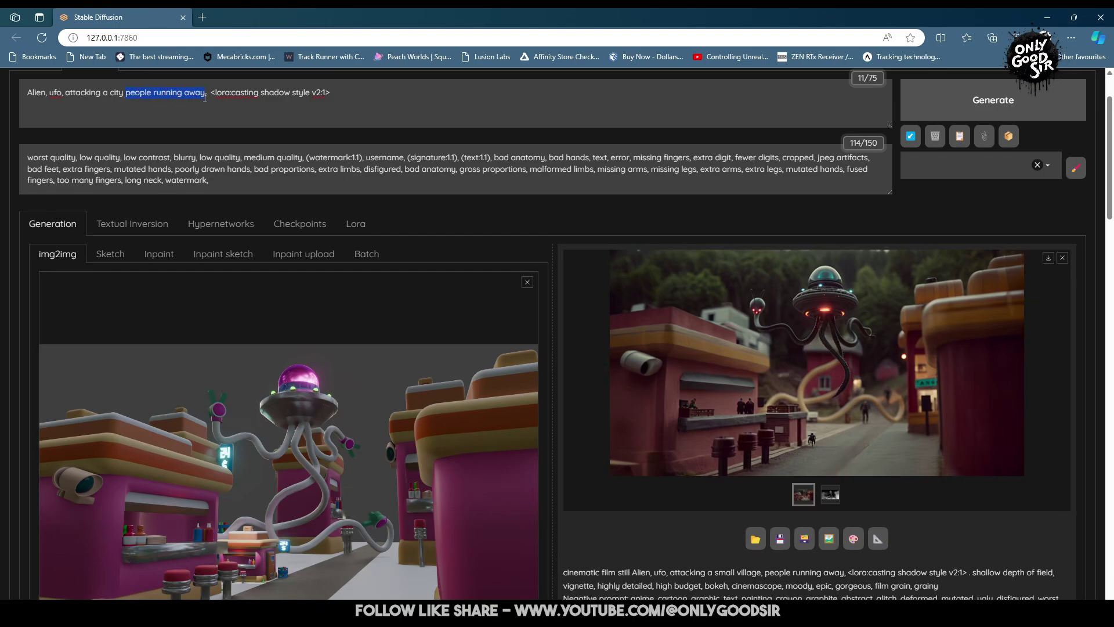
pyautogui.press('BackSpace')
pyautogui.press('BackSpace')
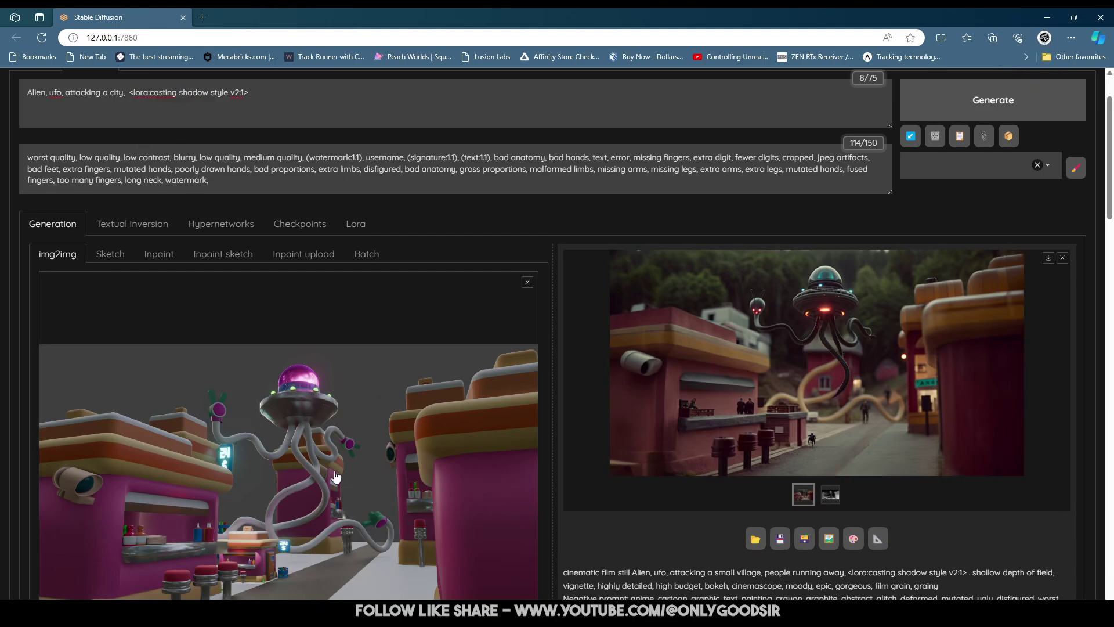
pyautogui.click(1012, 114)
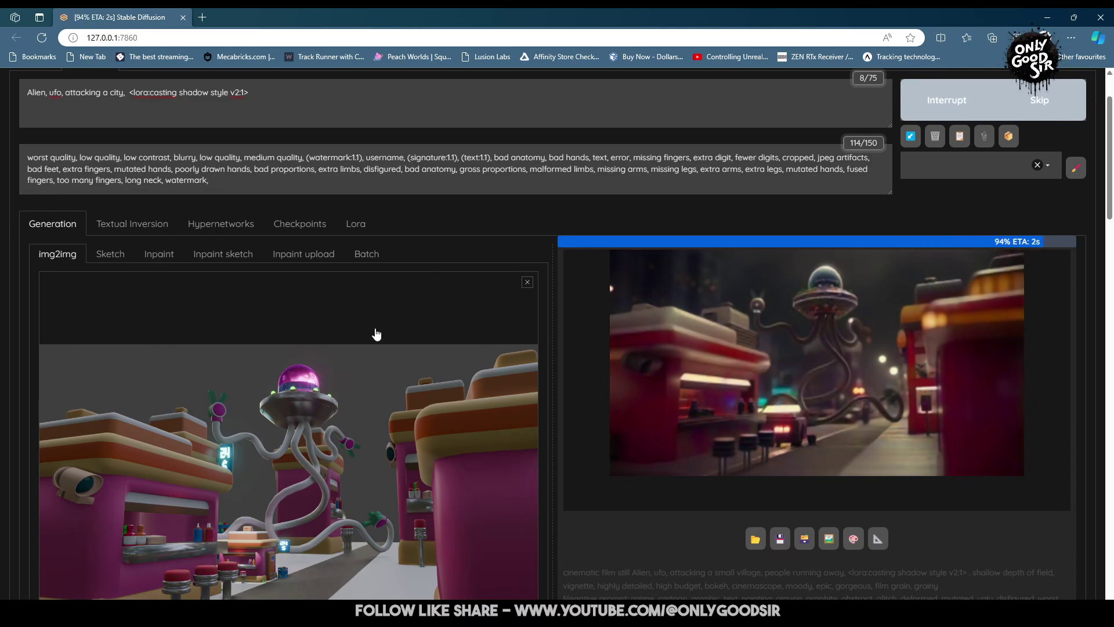
pyautogui.scroll(-3, 145, 464)
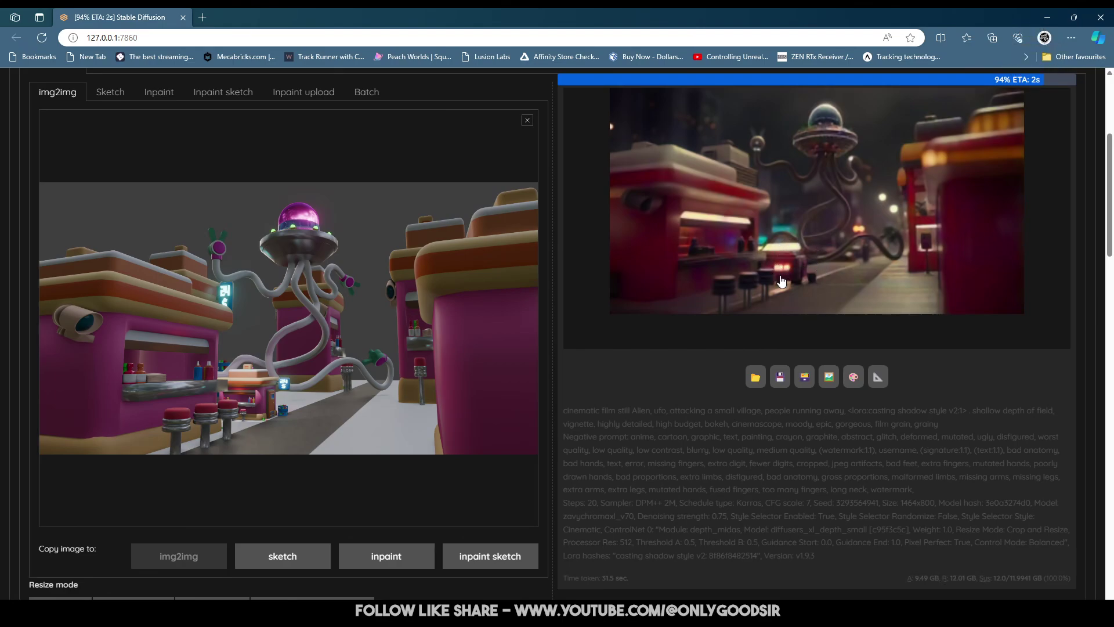
pyautogui.scroll(3, 782, 281)
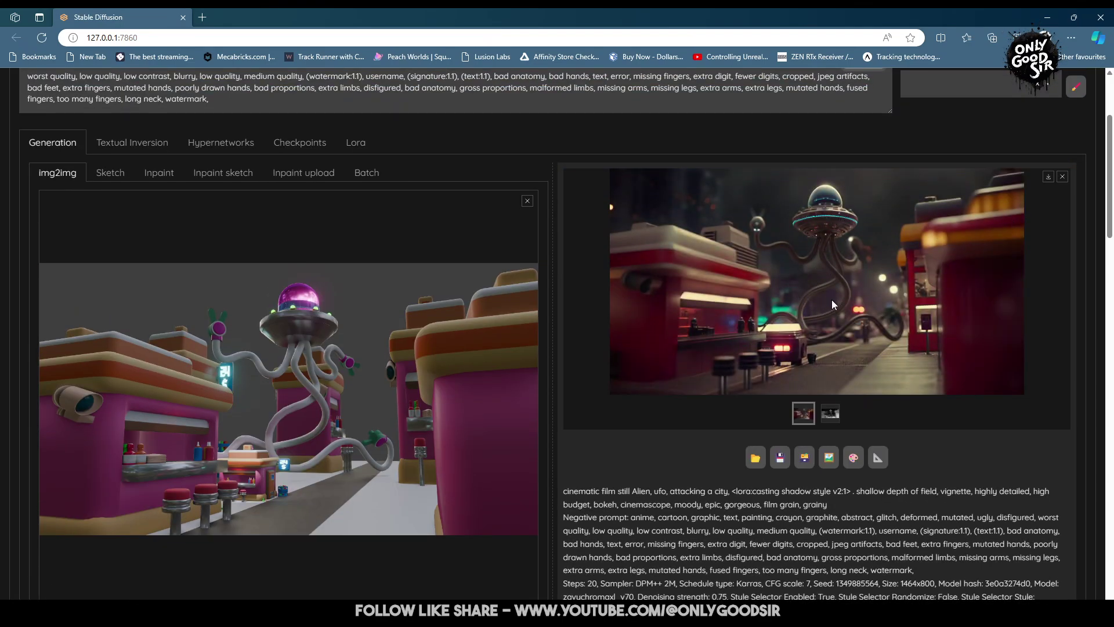
pyautogui.click(833, 304)
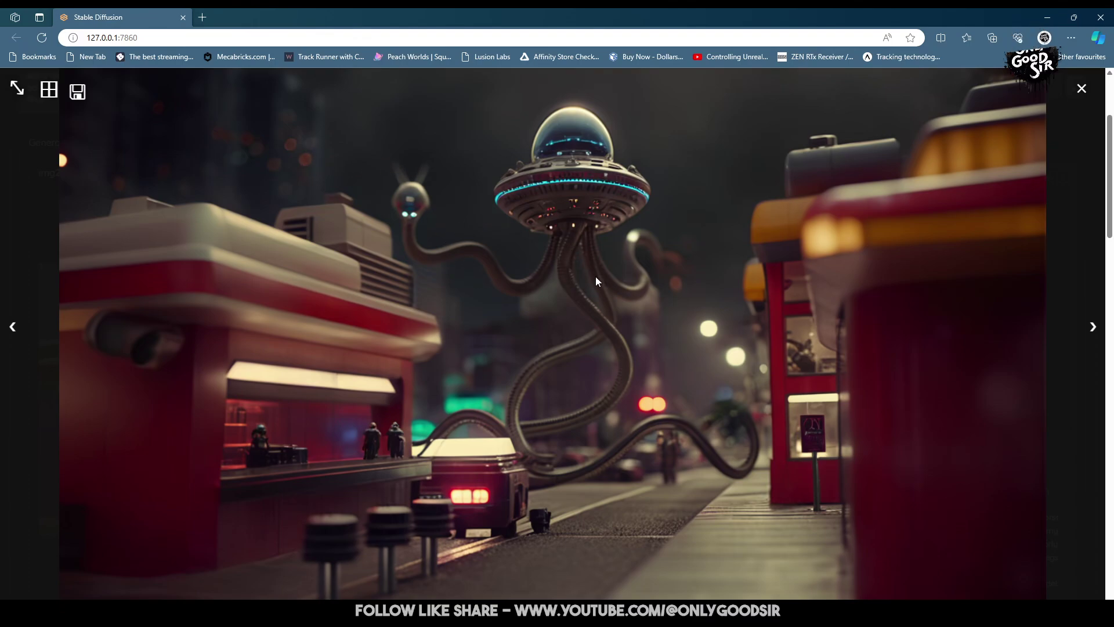
pyautogui.click(1082, 88)
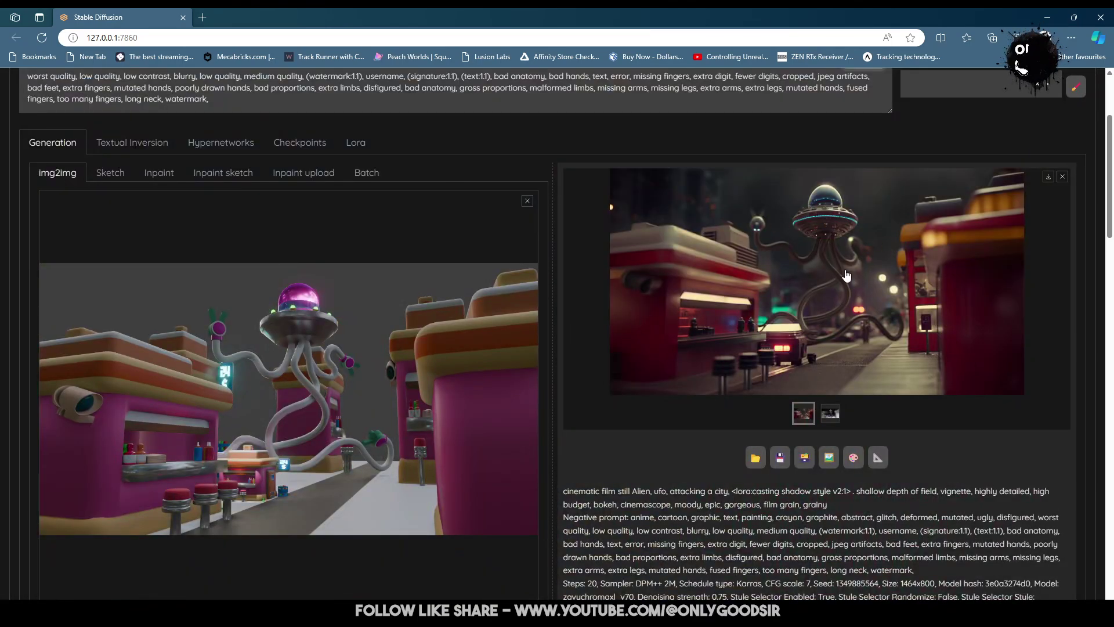
pyautogui.scroll(-1, 493, 322)
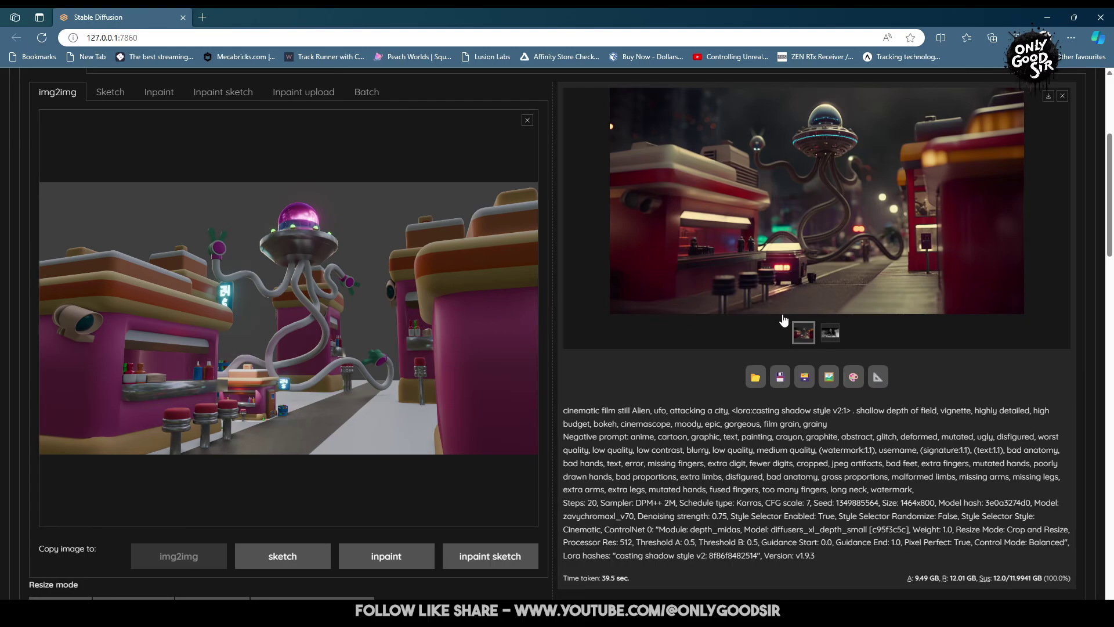
pyautogui.click(830, 332)
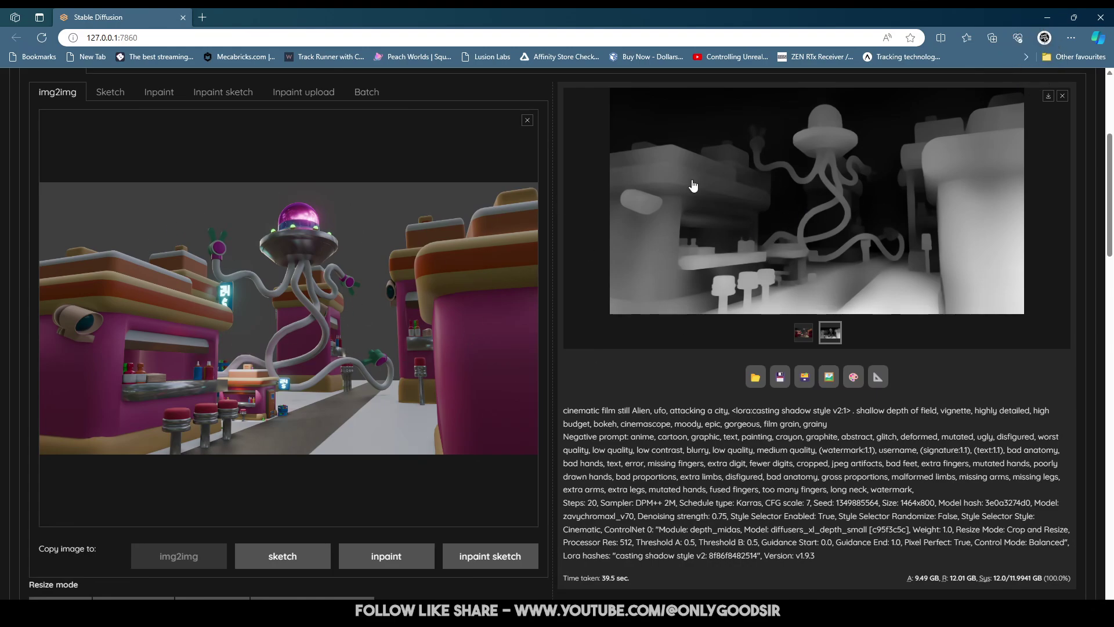
pyautogui.click(804, 332)
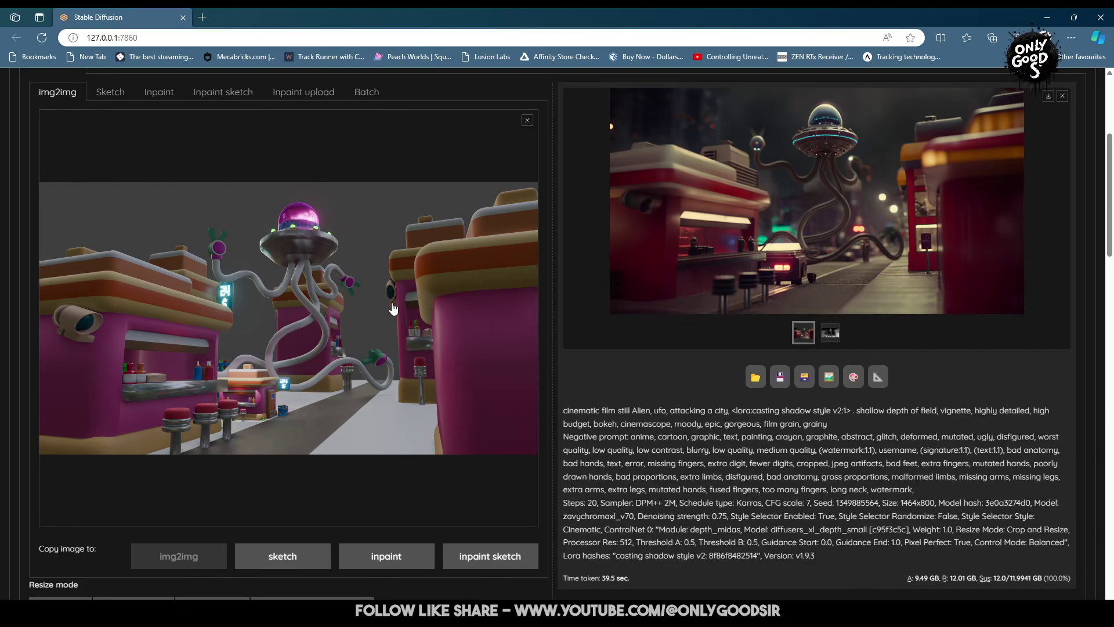
pyautogui.scroll(4, 892, 287)
pyautogui.scroll(-4, 382, 407)
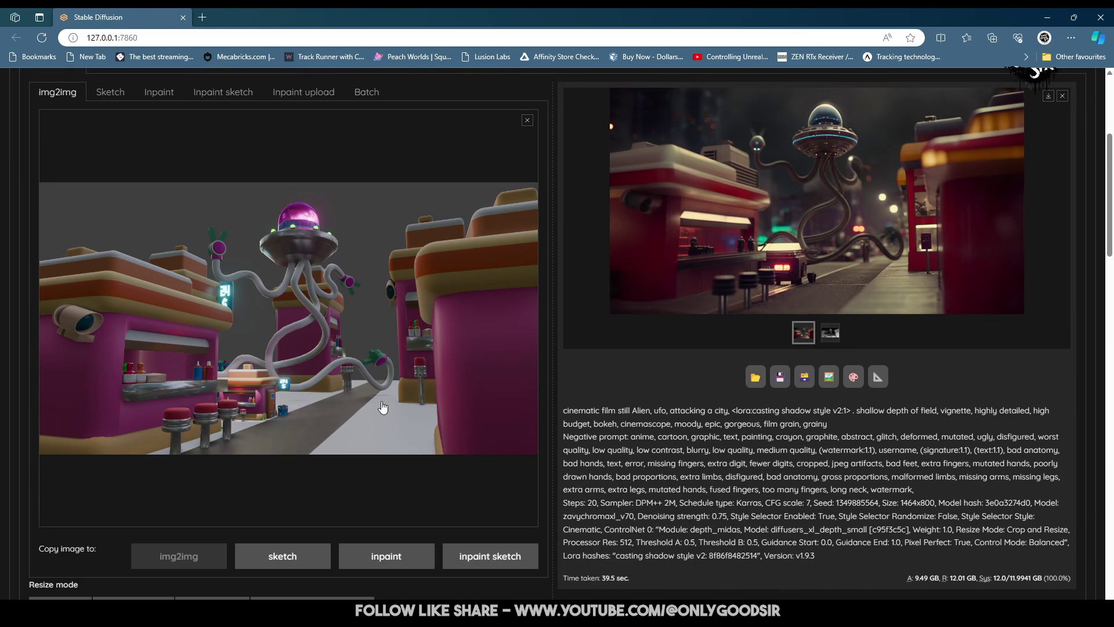
pyautogui.scroll(2, 299, 356)
pyautogui.scroll(-2, 302, 369)
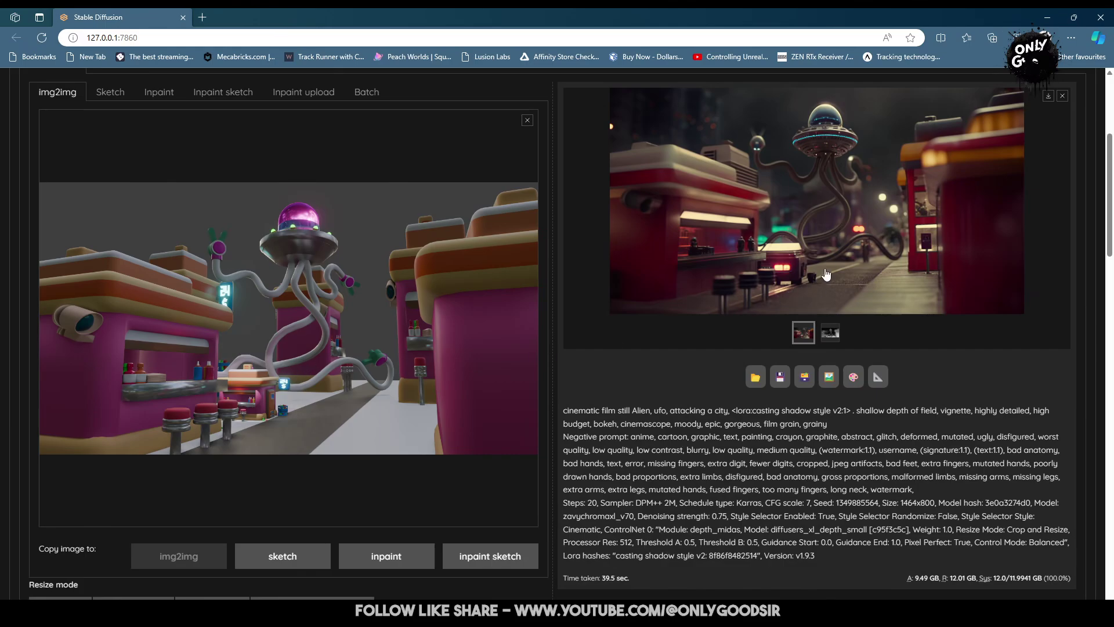
# Append 'depth of field, dof,' to the negative prompt and regenerate the image.
pyautogui.scroll(4, 783, 271)
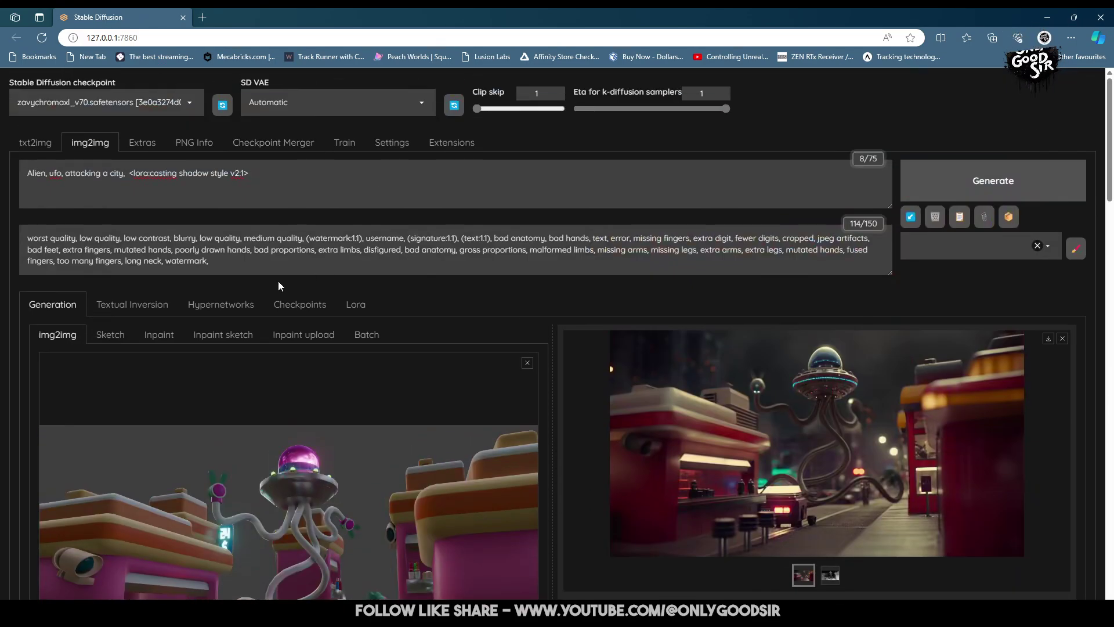
pyautogui.write('depth of field')
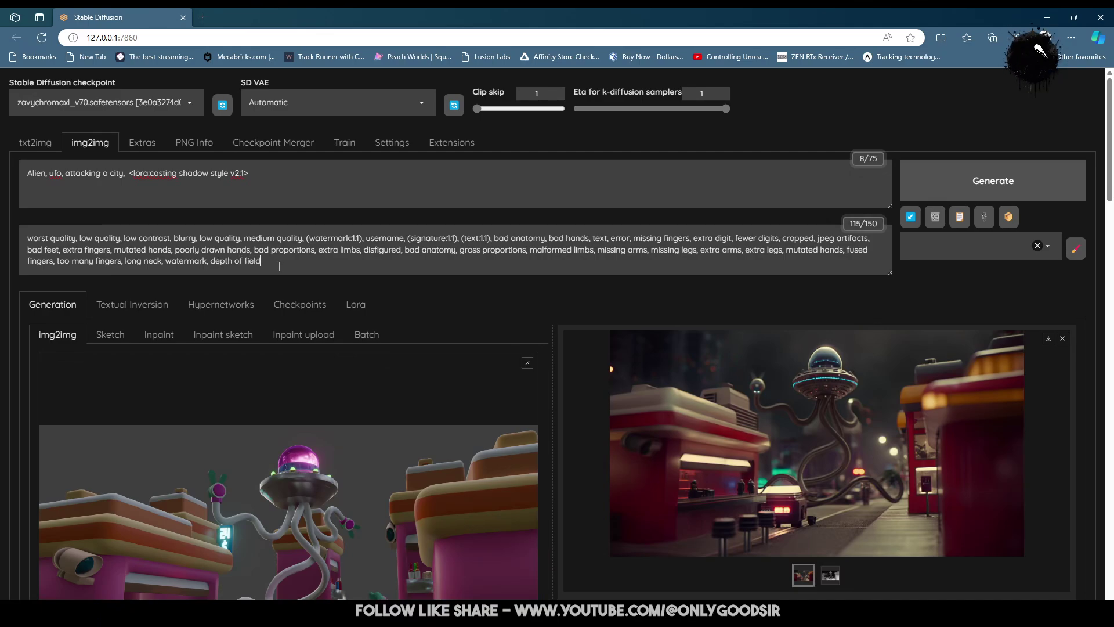
pyautogui.write(', dof,')
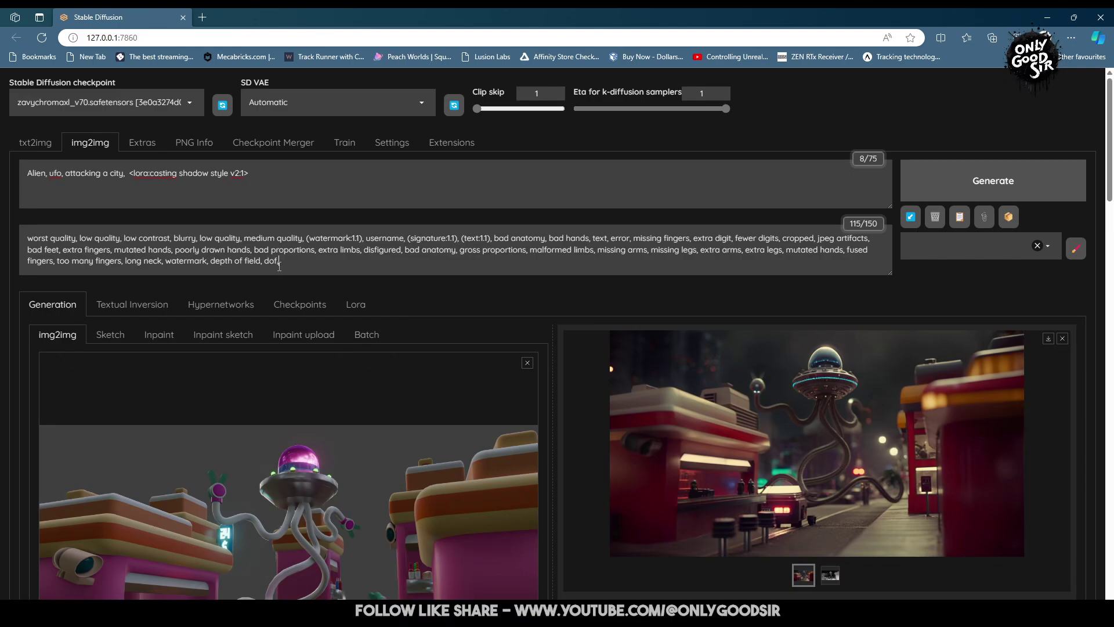
pyautogui.click(999, 199)
pyautogui.scroll(-2, 765, 272)
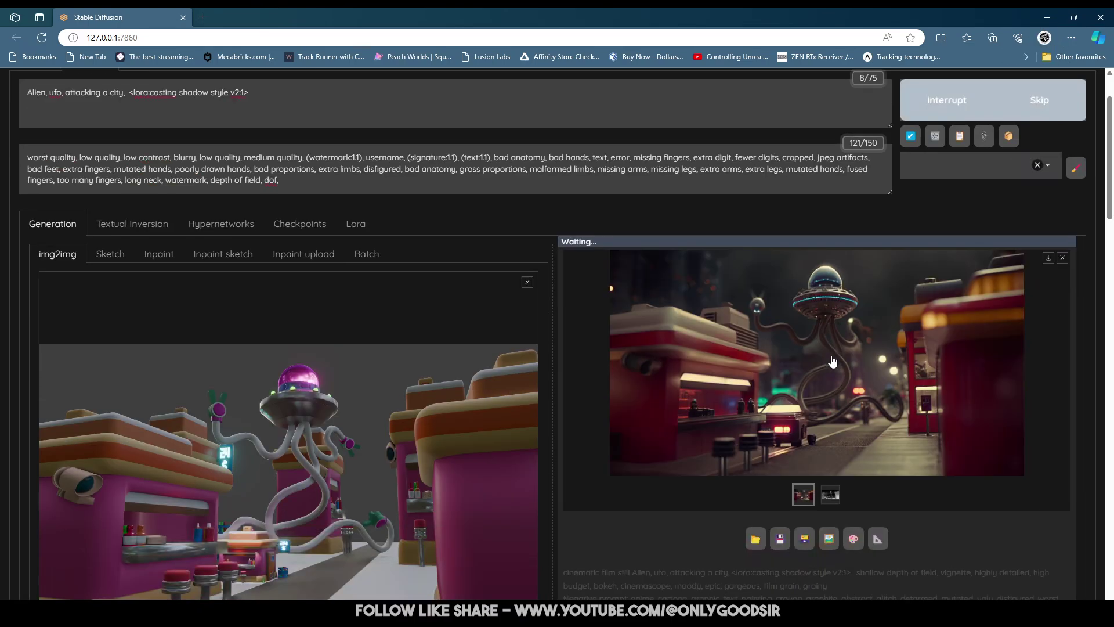
pyautogui.scroll(-3, 765, 273)
pyautogui.scroll(3, 765, 272)
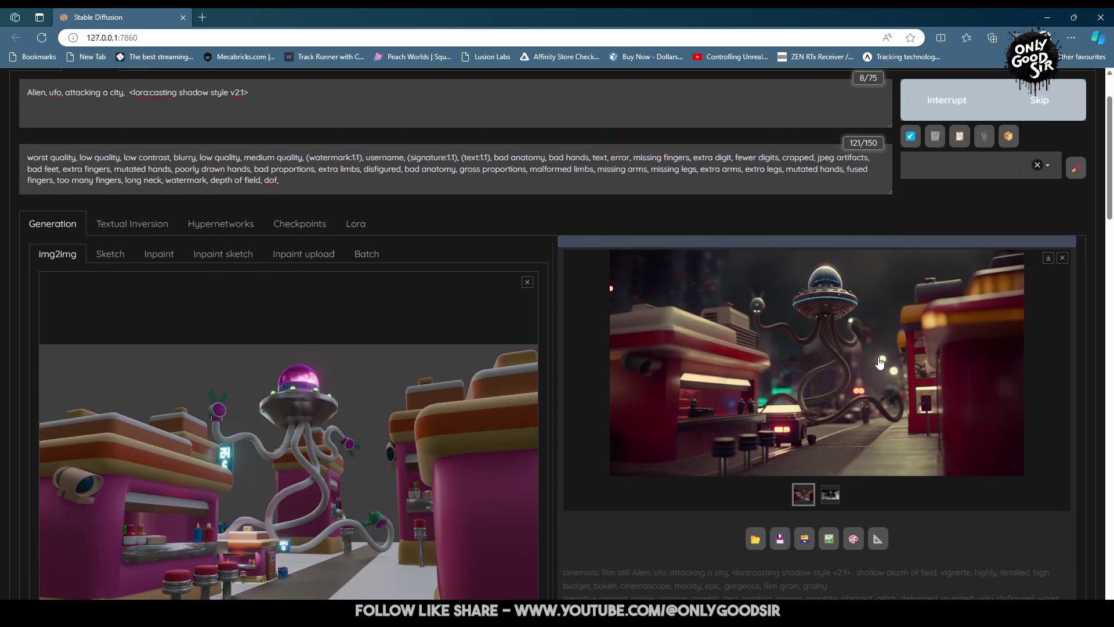
pyautogui.scroll(-3, 765, 273)
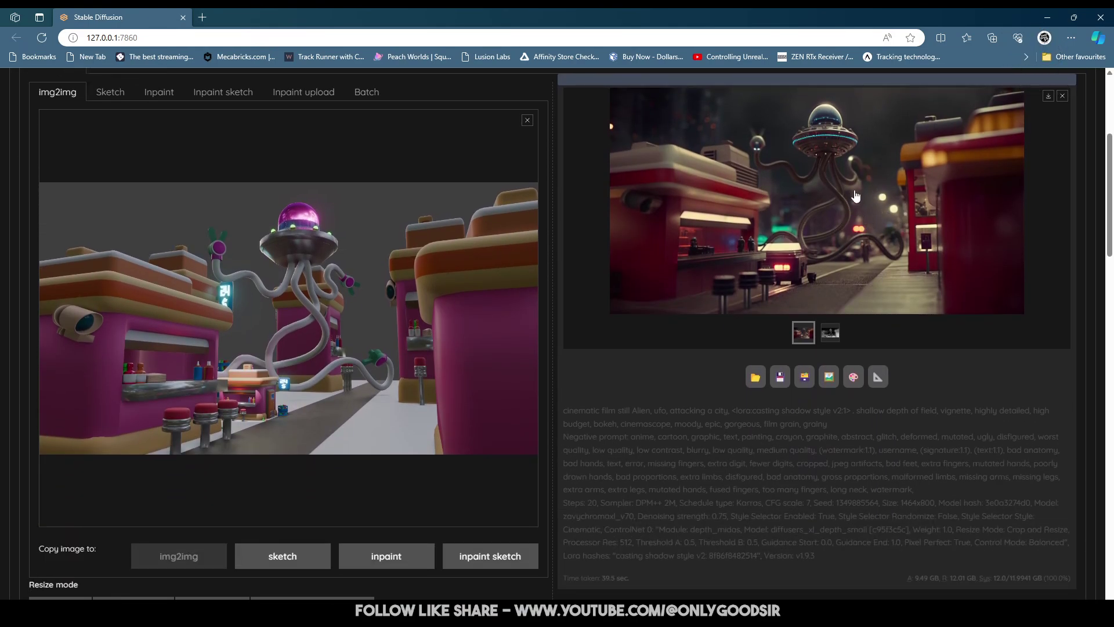
pyautogui.scroll(2, 867, 217)
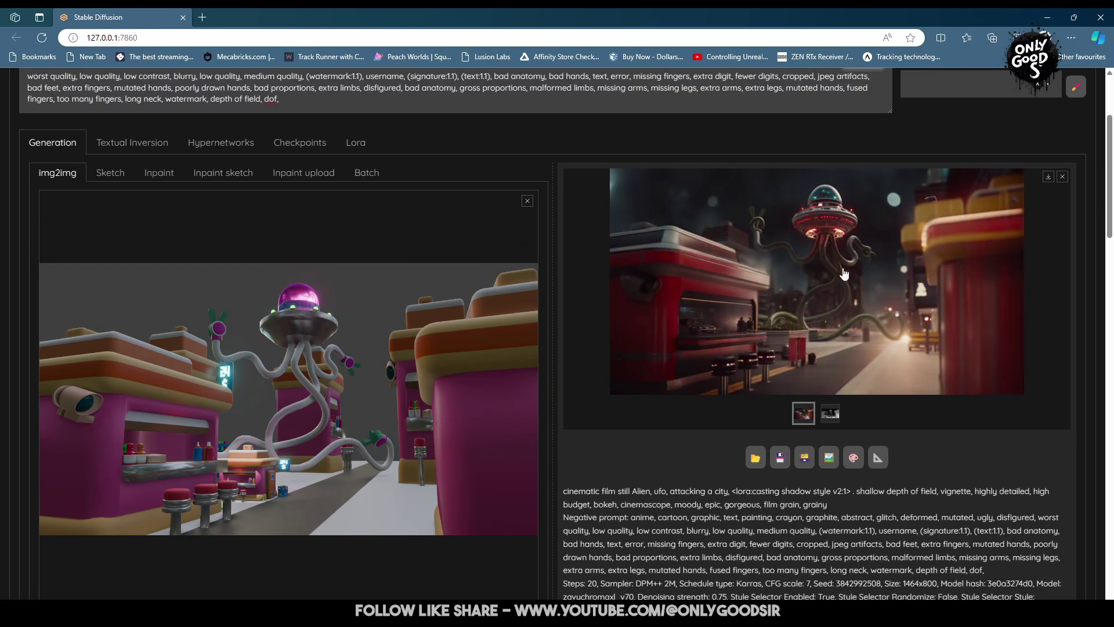
pyautogui.click(871, 277)
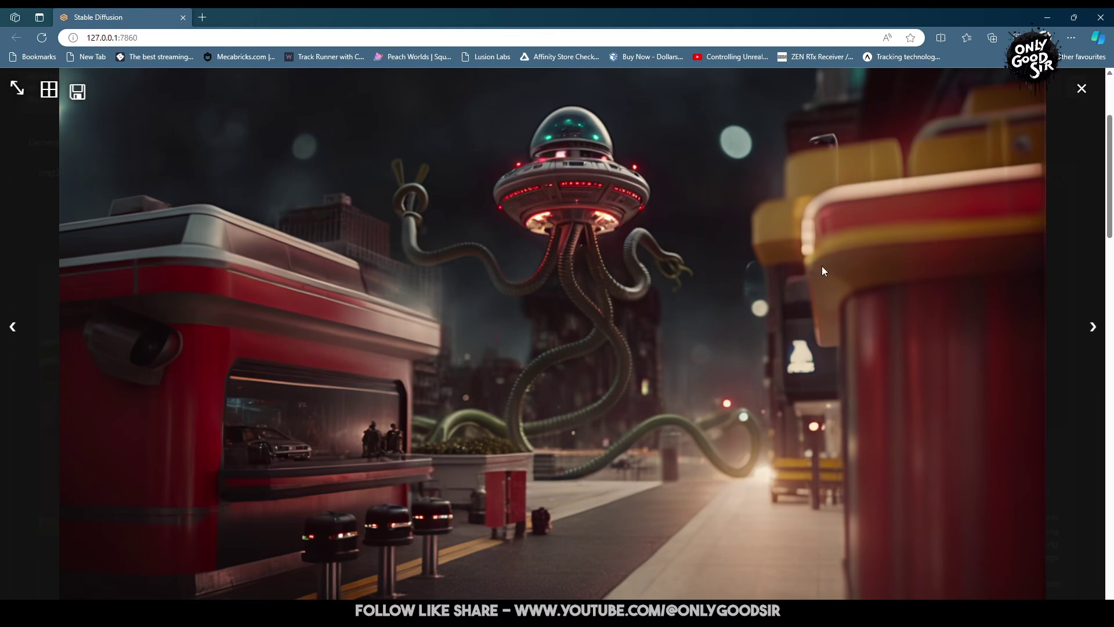
pyautogui.click(841, 299)
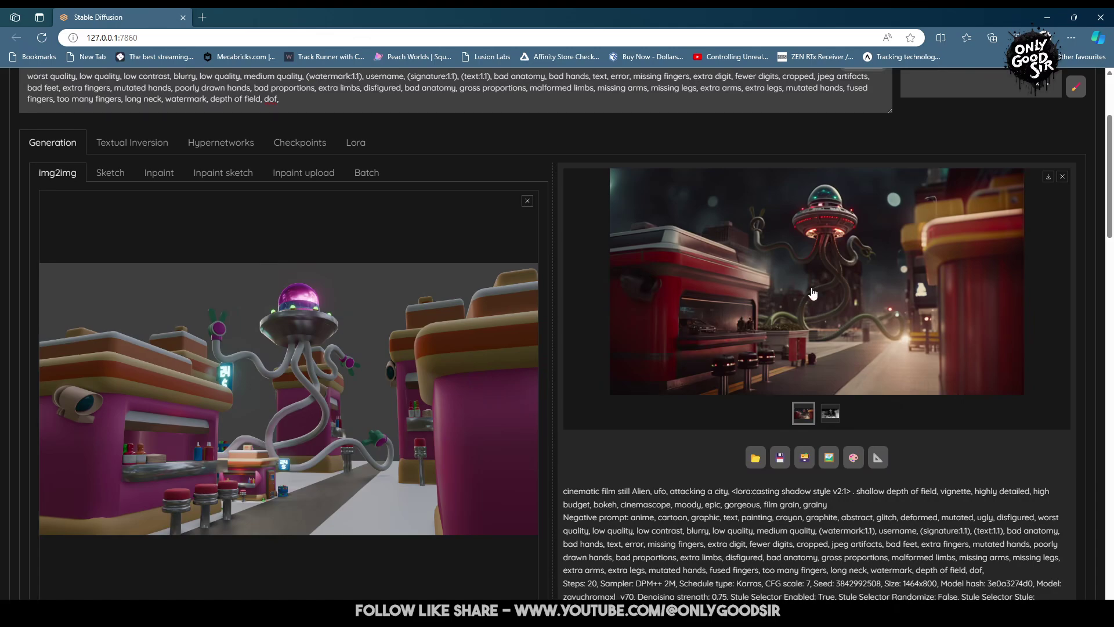
pyautogui.click(818, 266)
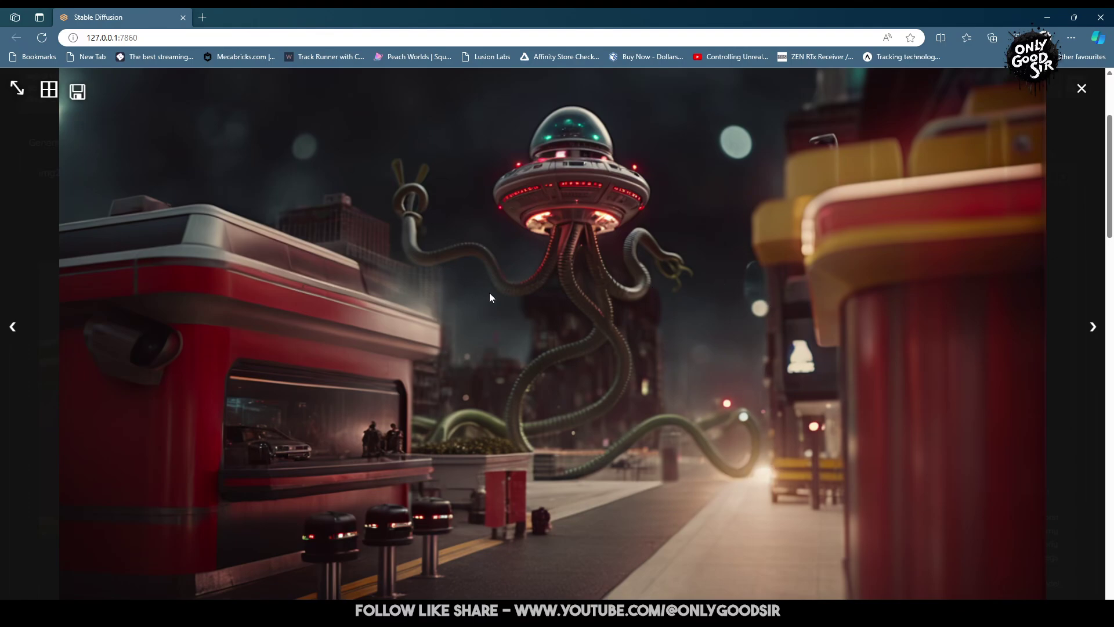
pyautogui.click(1081, 89)
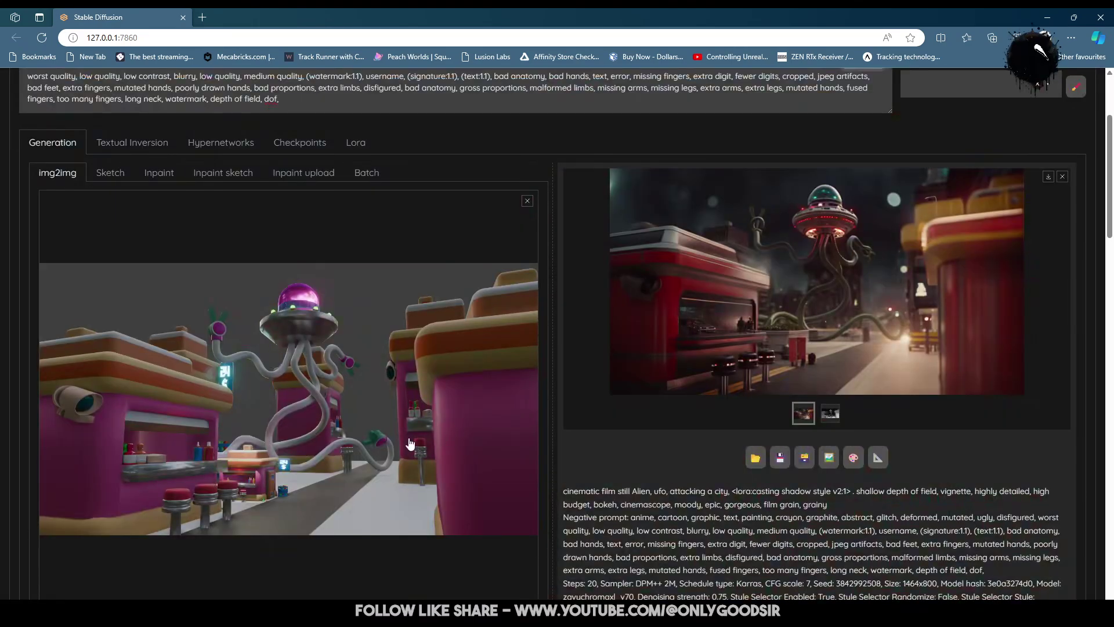
# Switch the SDXL style to Anime and add 'bright blue sky,' before the lora tag.
pyautogui.scroll(-10, 400, 446)
pyautogui.scroll(-4, 406, 443)
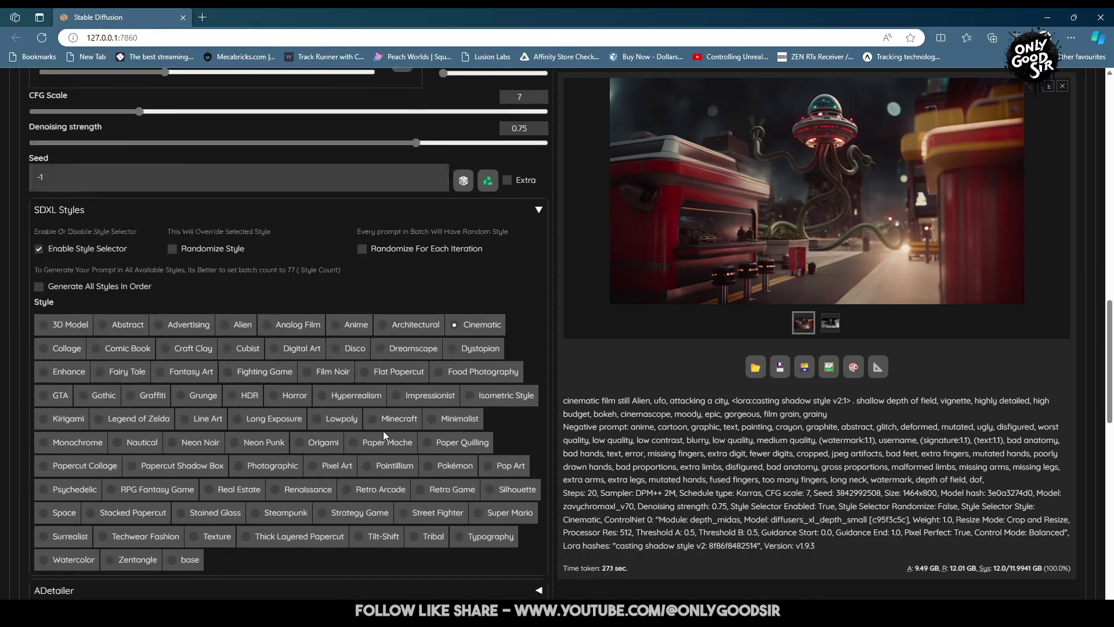
pyautogui.click(352, 326)
pyautogui.scroll(15, 535, 508)
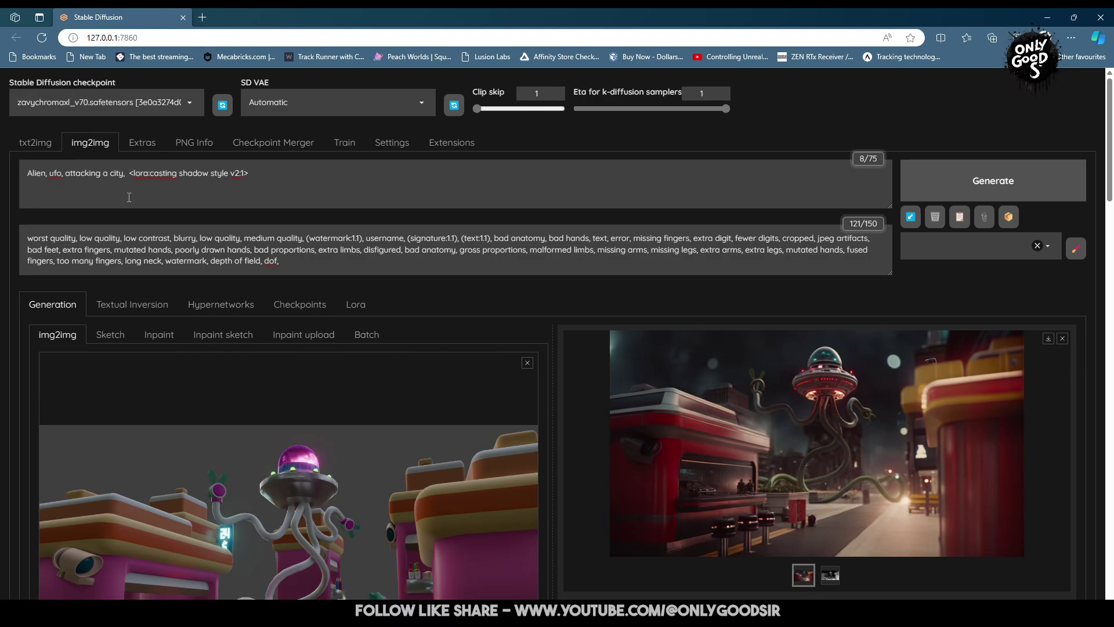
pyautogui.write('bright ble')
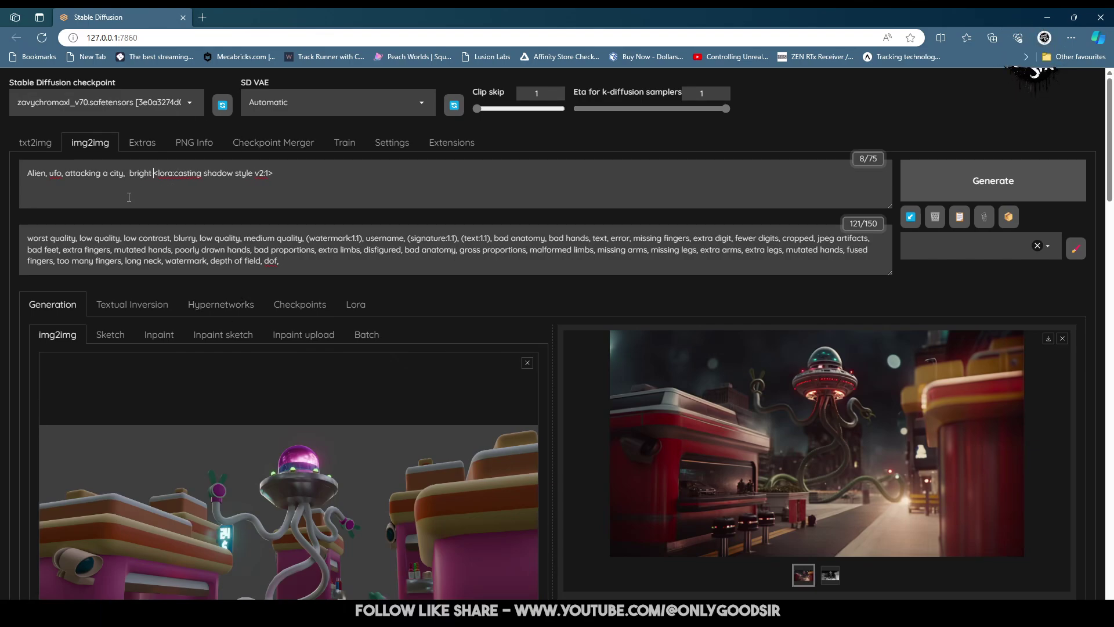
pyautogui.press('BackSpace')
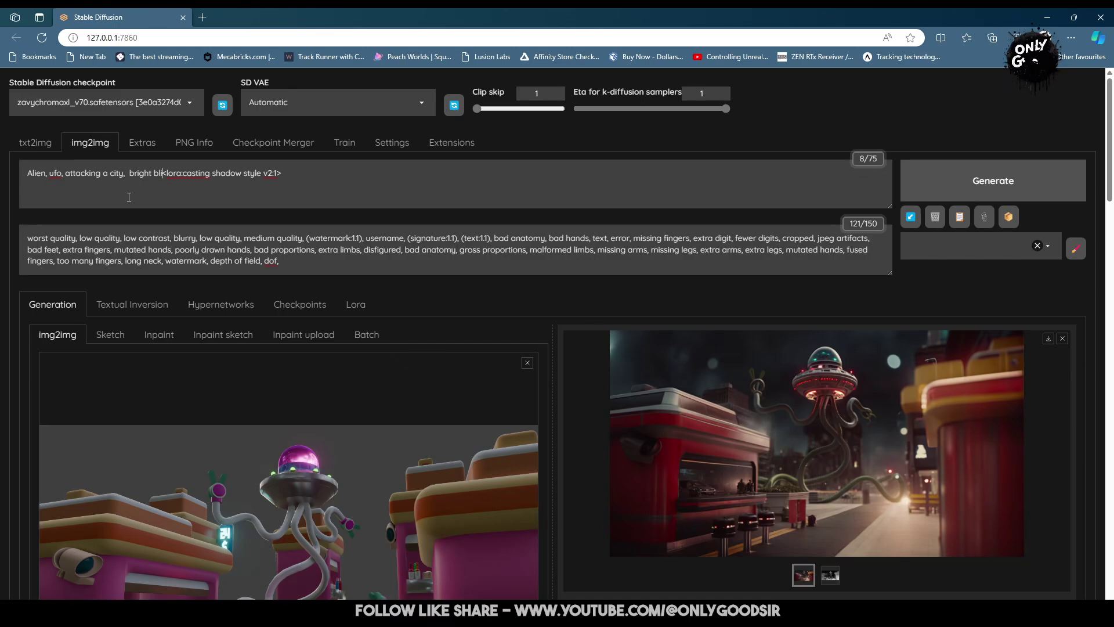
pyautogui.write('ue sk')
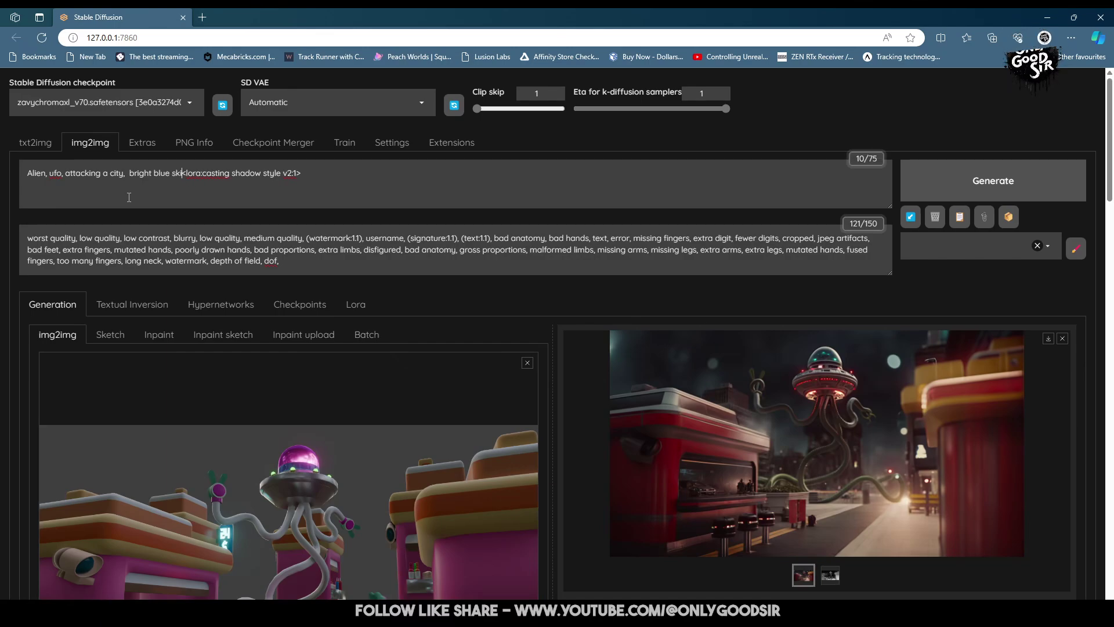
pyautogui.write('y,')
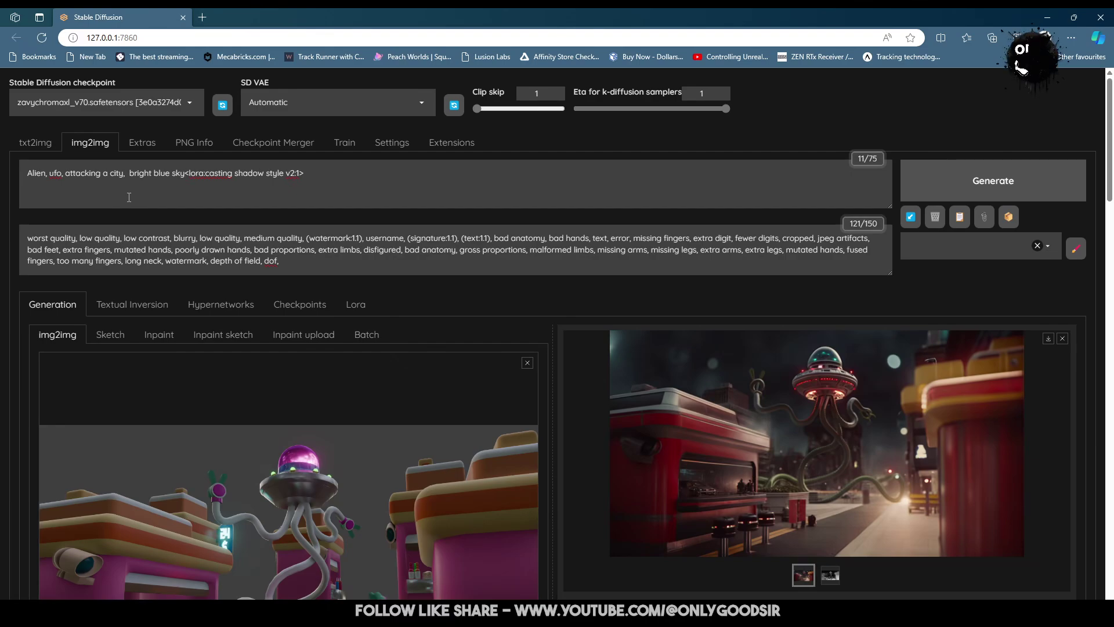
# Generate the anime render of the UFO scene and inspect it full-screen.
pyautogui.click(977, 194)
pyautogui.scroll(-3, 522, 276)
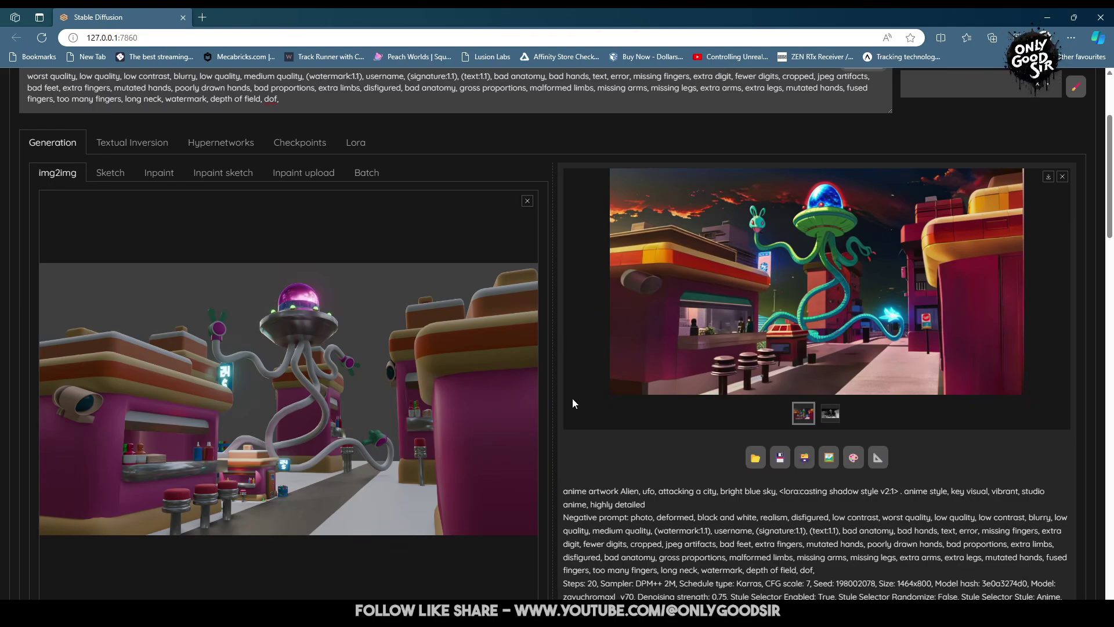
pyautogui.click(766, 229)
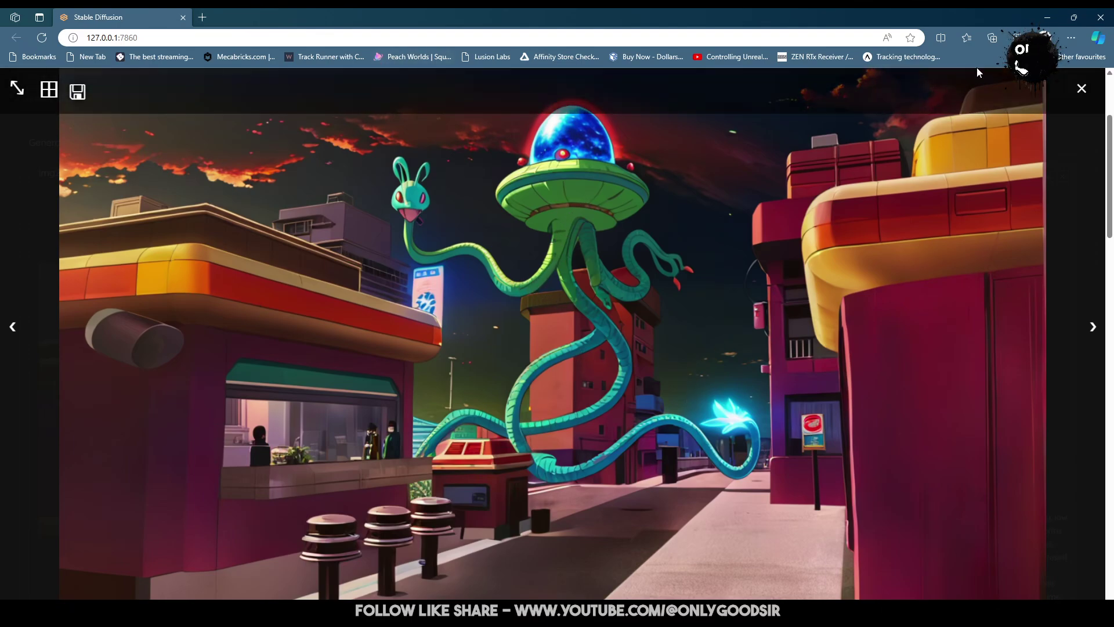
pyautogui.click(1081, 88)
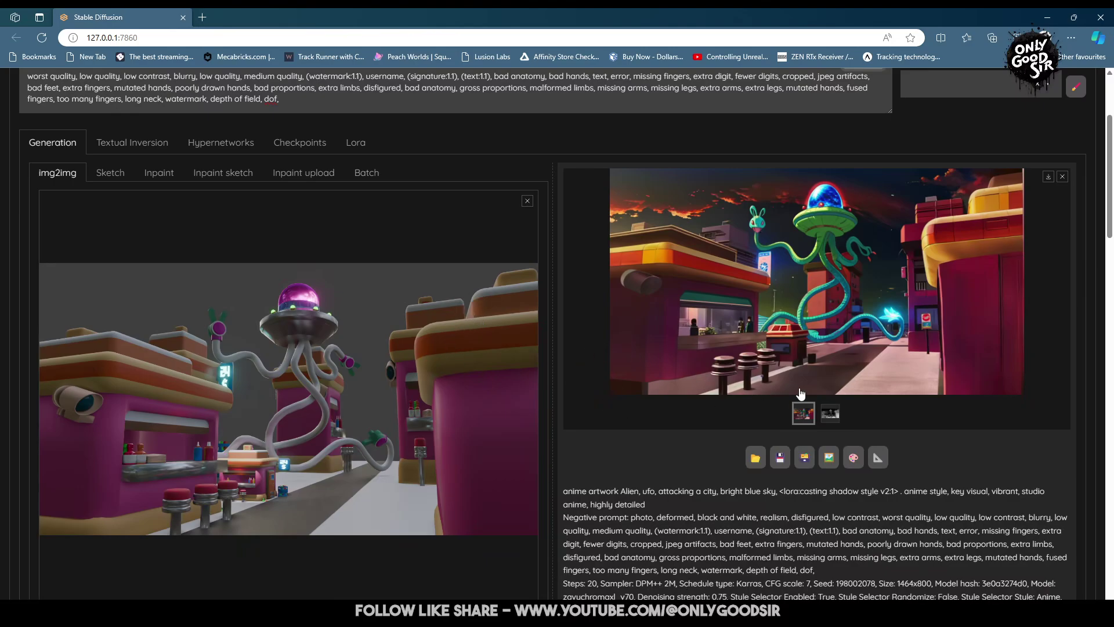
# Re-run the anime render with the casting shadow style LoRA and view the result full size.
pyautogui.scroll(-8, 441, 390)
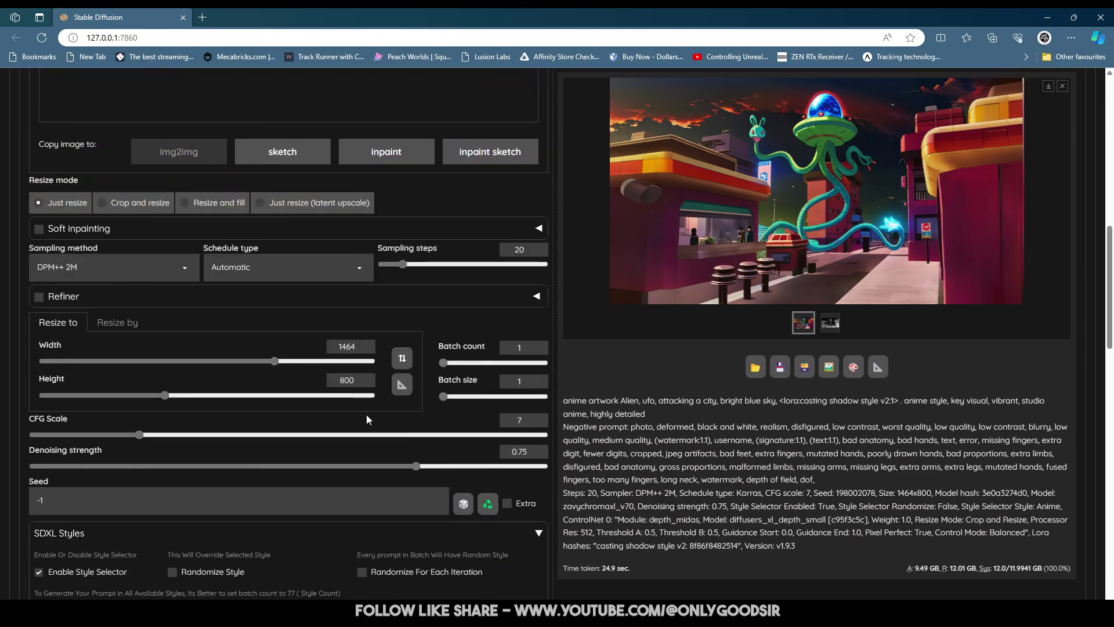
pyautogui.scroll(7, 367, 409)
pyautogui.scroll(-6, 385, 398)
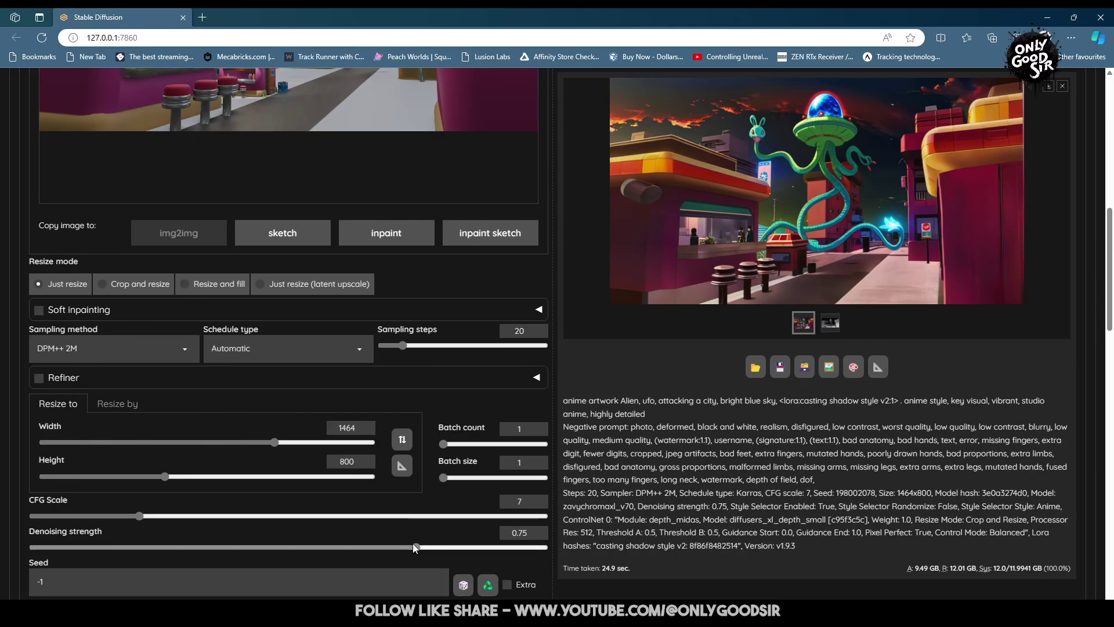
pyautogui.scroll(8, 857, 223)
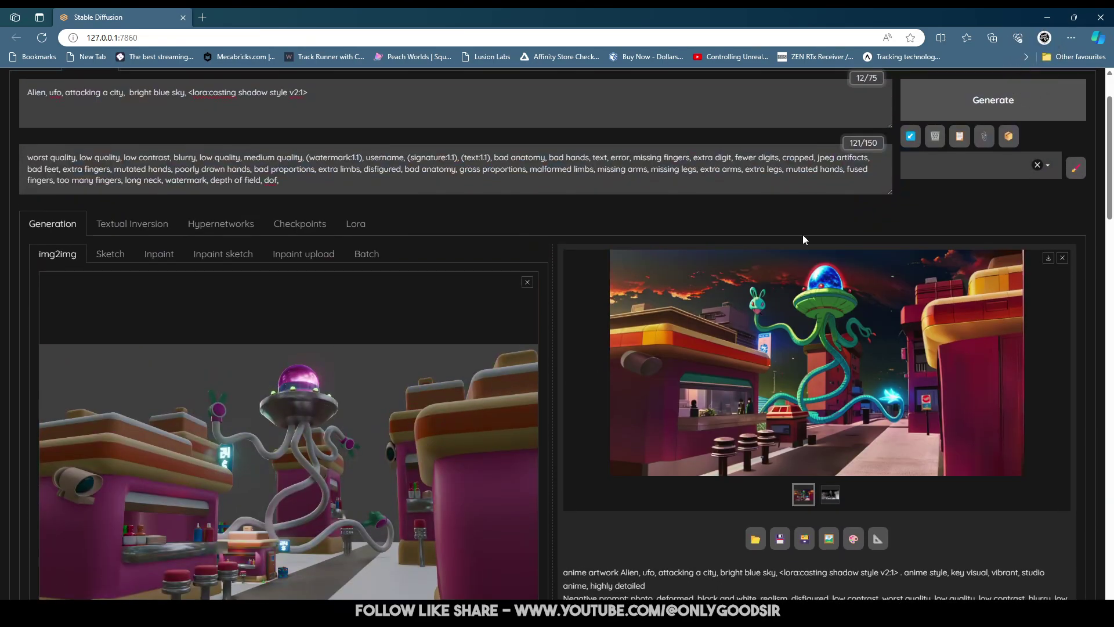
pyautogui.click(1022, 110)
pyautogui.scroll(-3, 627, 366)
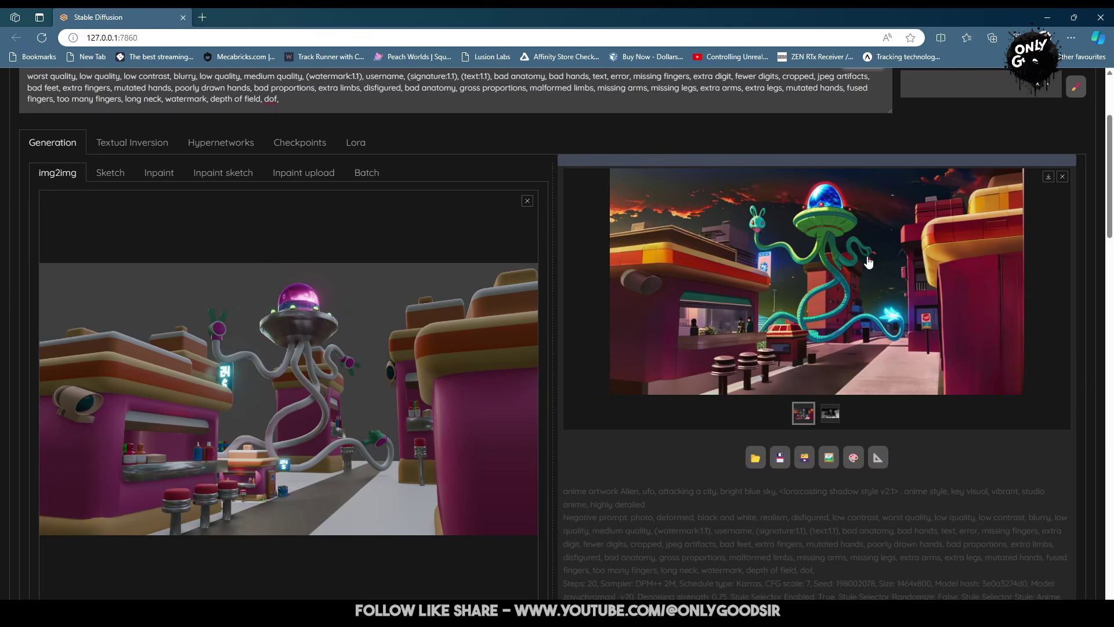
pyautogui.scroll(2, 623, 312)
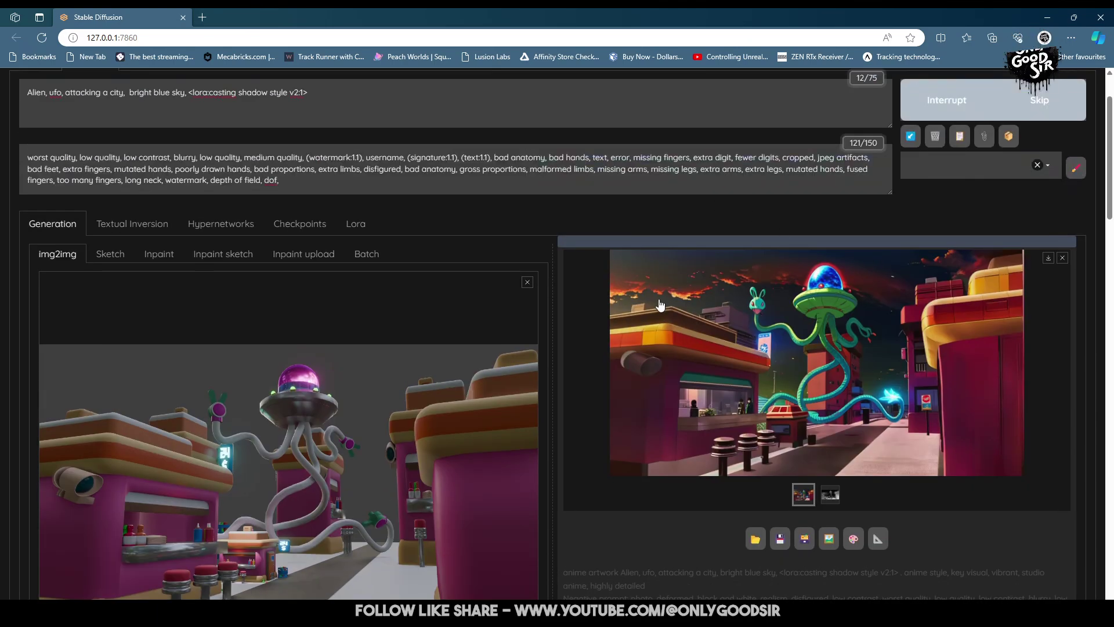
pyautogui.scroll(-2, 774, 400)
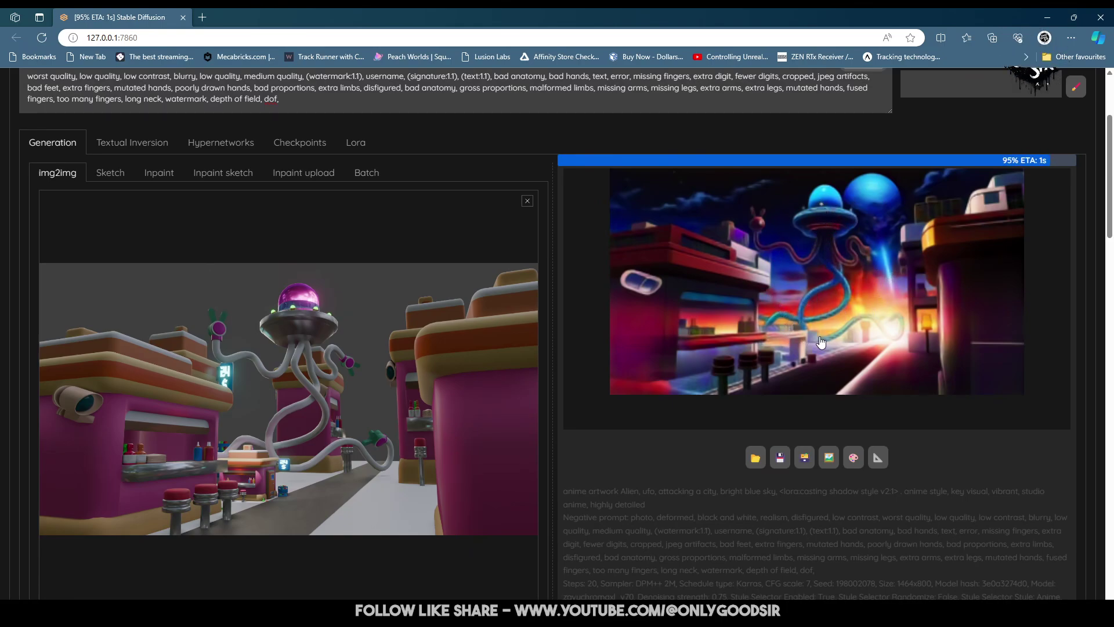
pyautogui.click(803, 300)
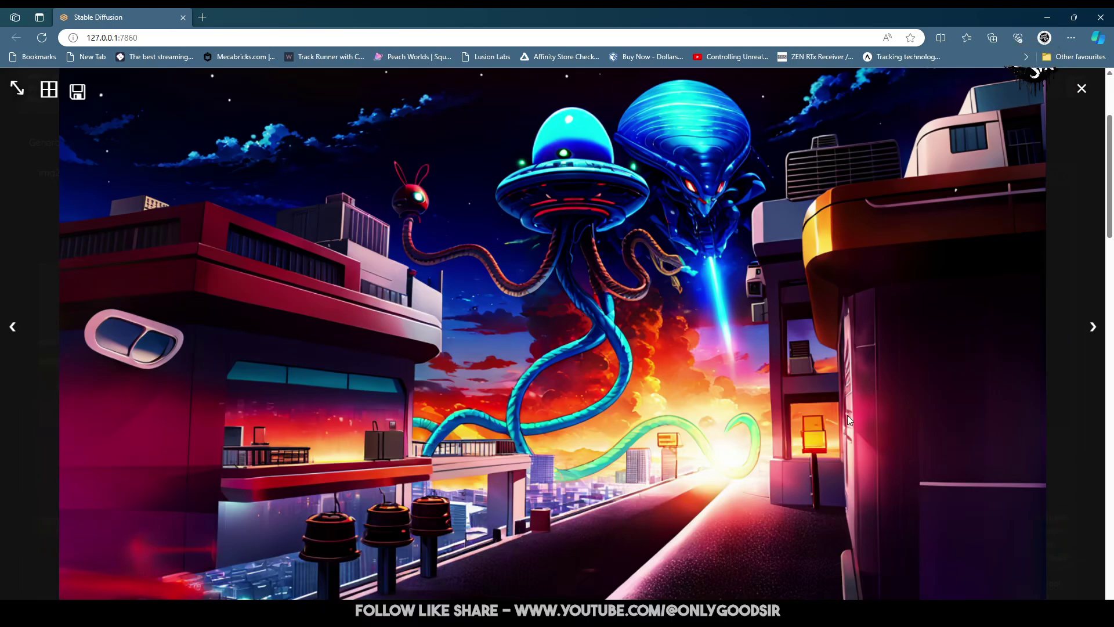
# Delete the <lora:casting shadow style v2:1> tag from the prompt.
pyautogui.click(1082, 90)
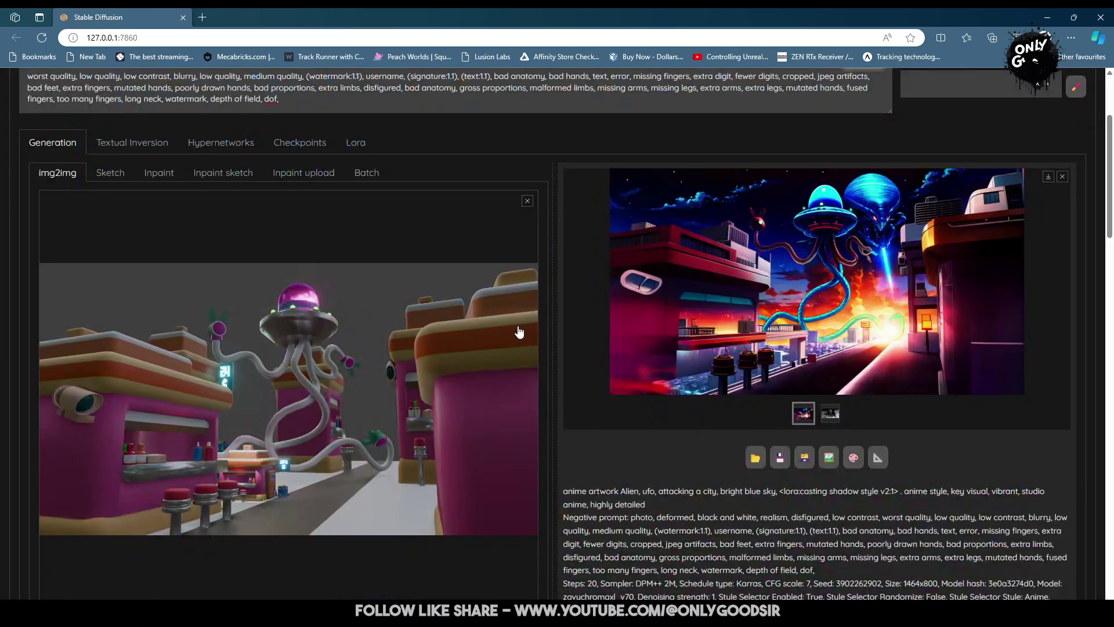
pyautogui.scroll(3, 382, 381)
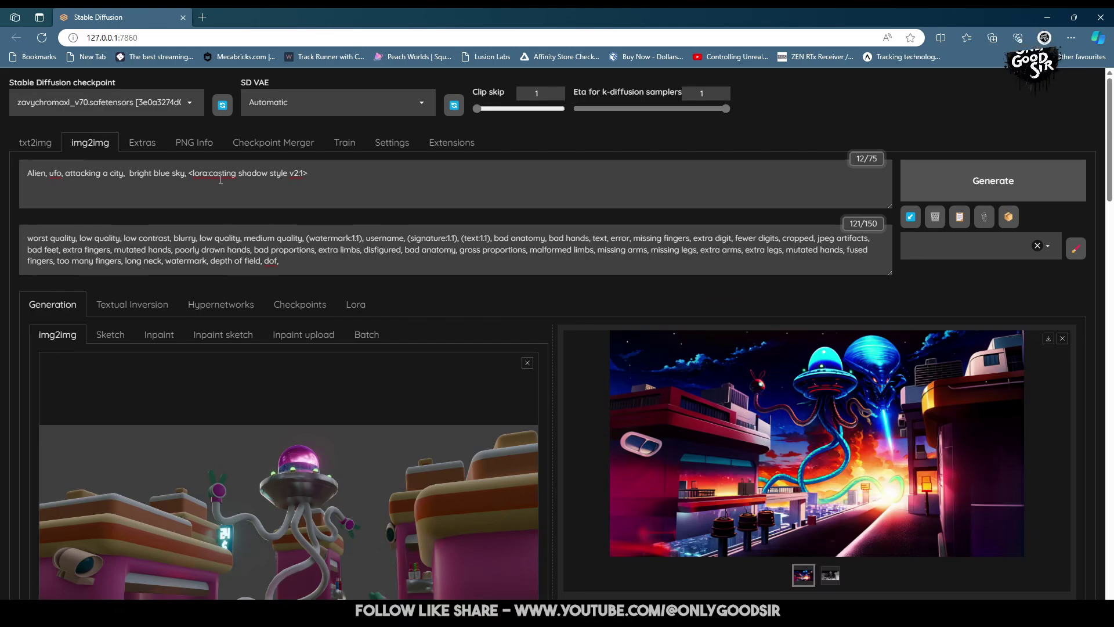
pyautogui.press('BackSpace')
# Generate a new anime render without the LoRA and view it full size.
pyautogui.click(992, 184)
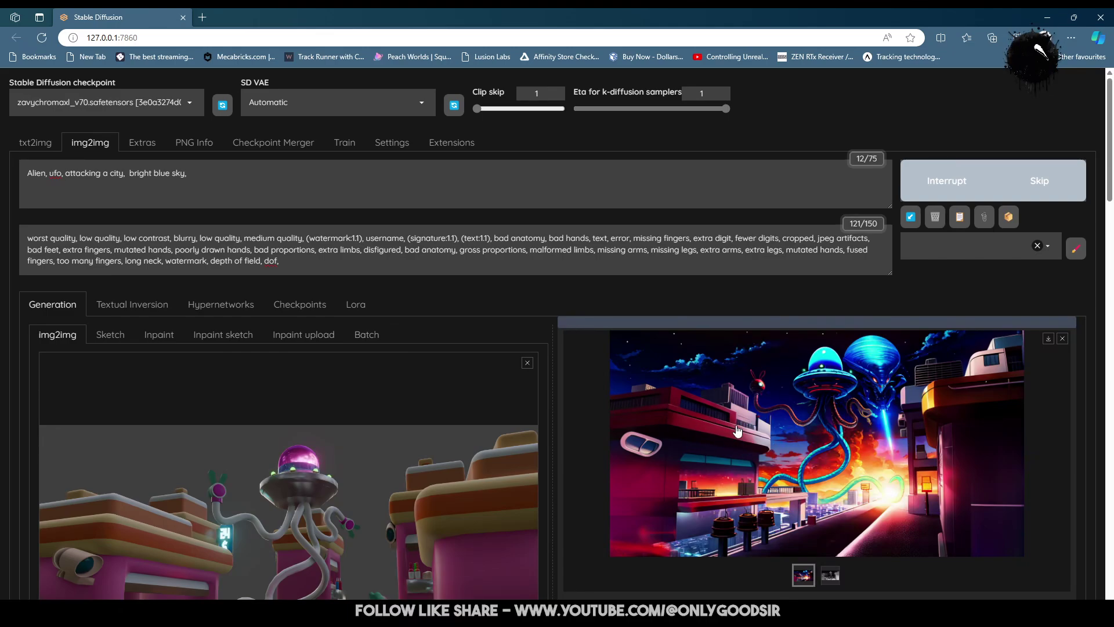
pyautogui.scroll(-1, 736, 432)
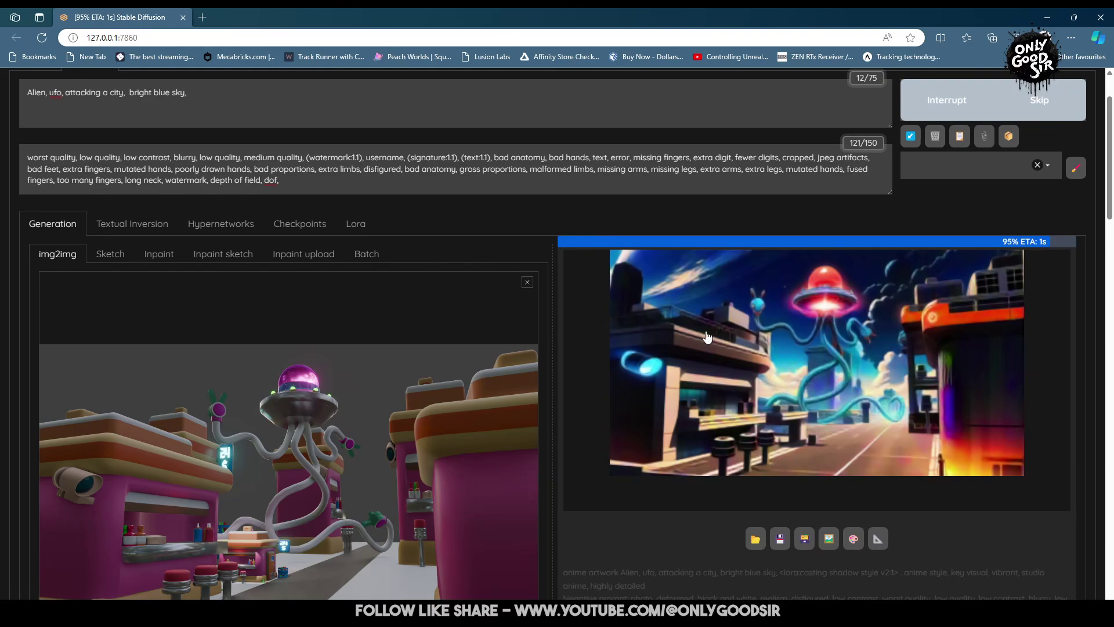
pyautogui.scroll(-2, 669, 414)
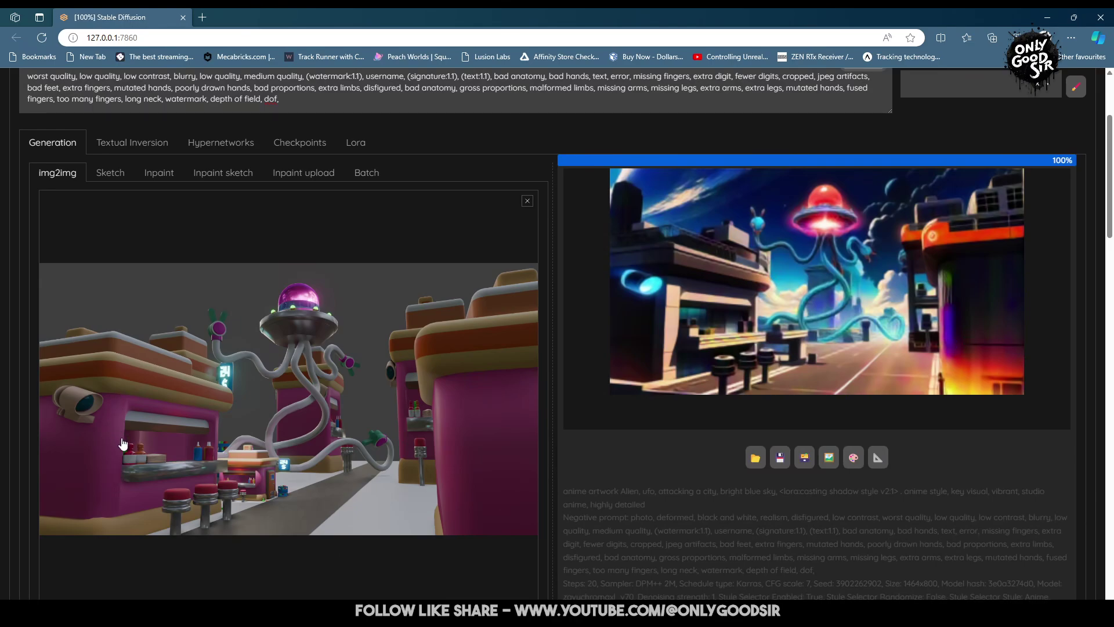
pyautogui.click(665, 340)
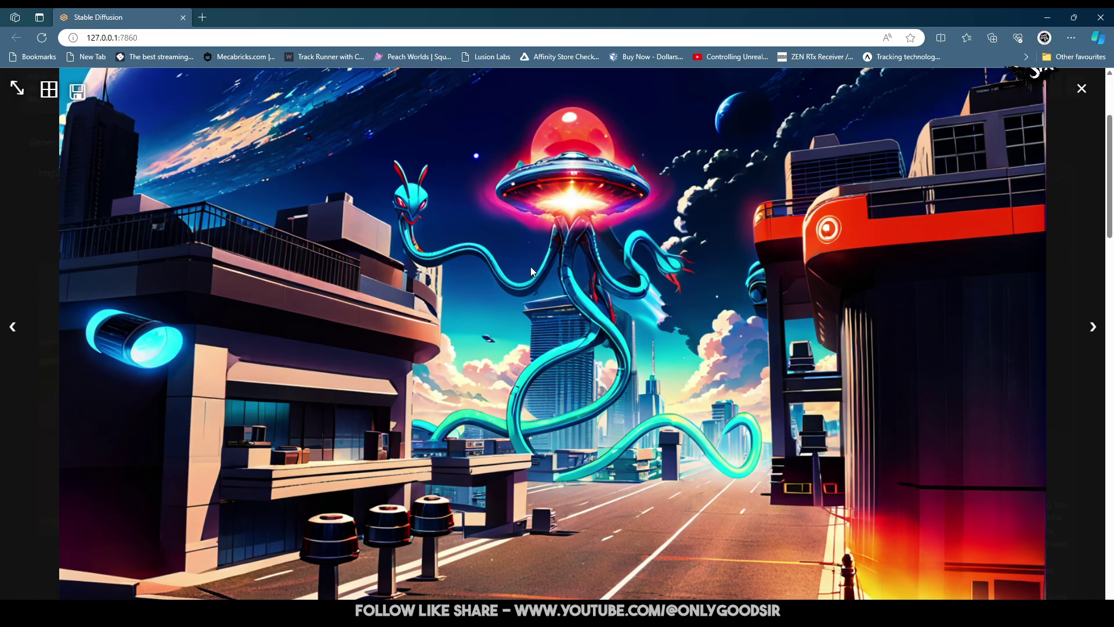
# Add 'midday,' to the positive prompt.
pyautogui.click(1081, 89)
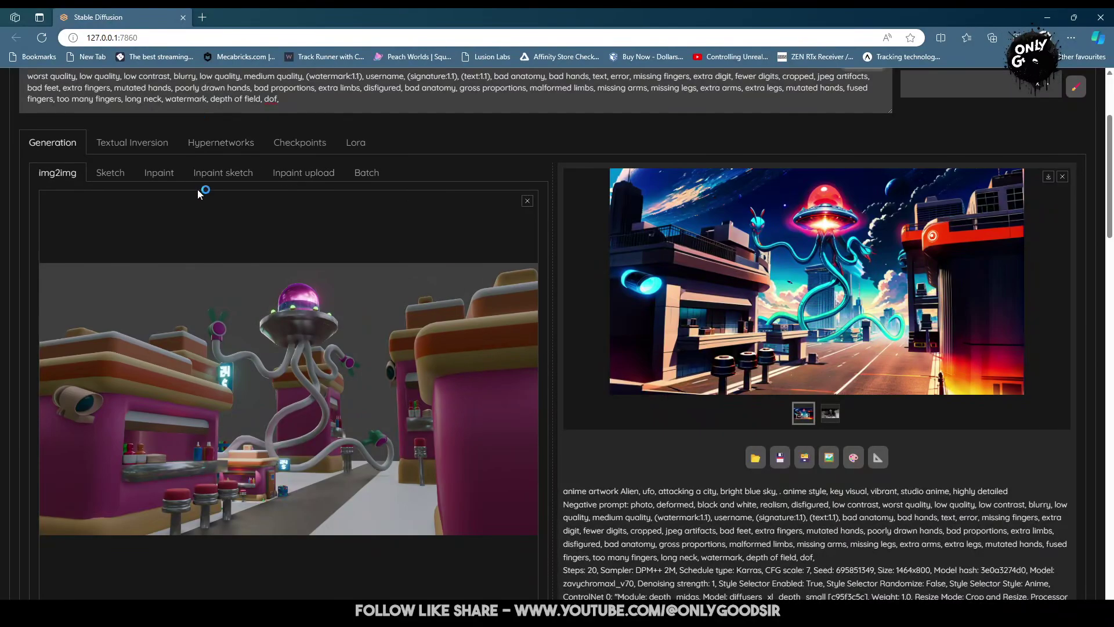
pyautogui.scroll(3, 127, 160)
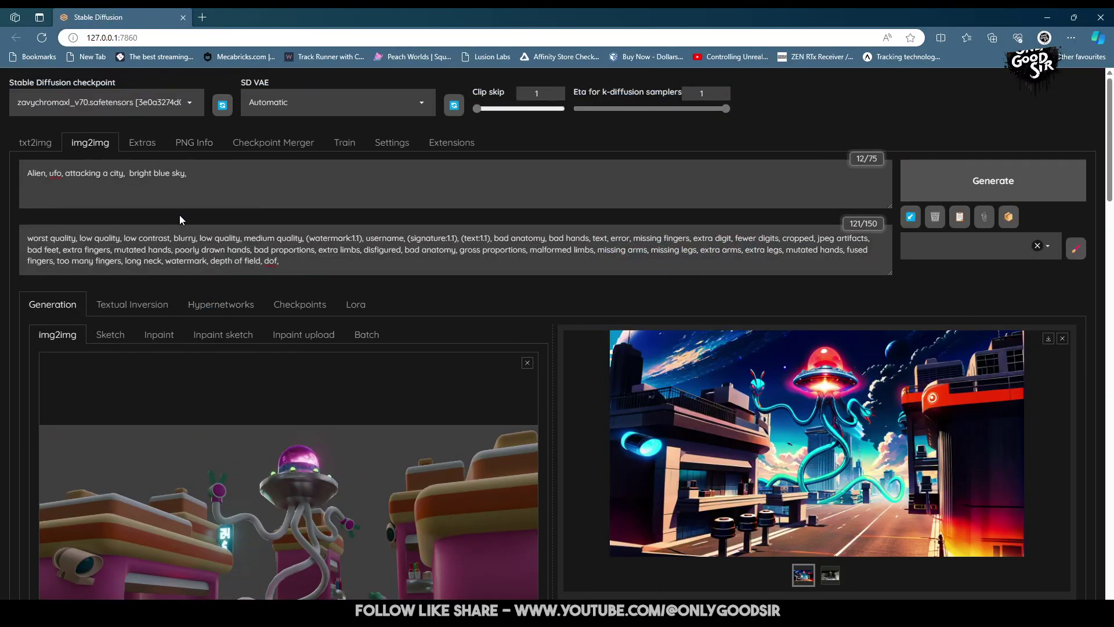
pyautogui.write('day tim')
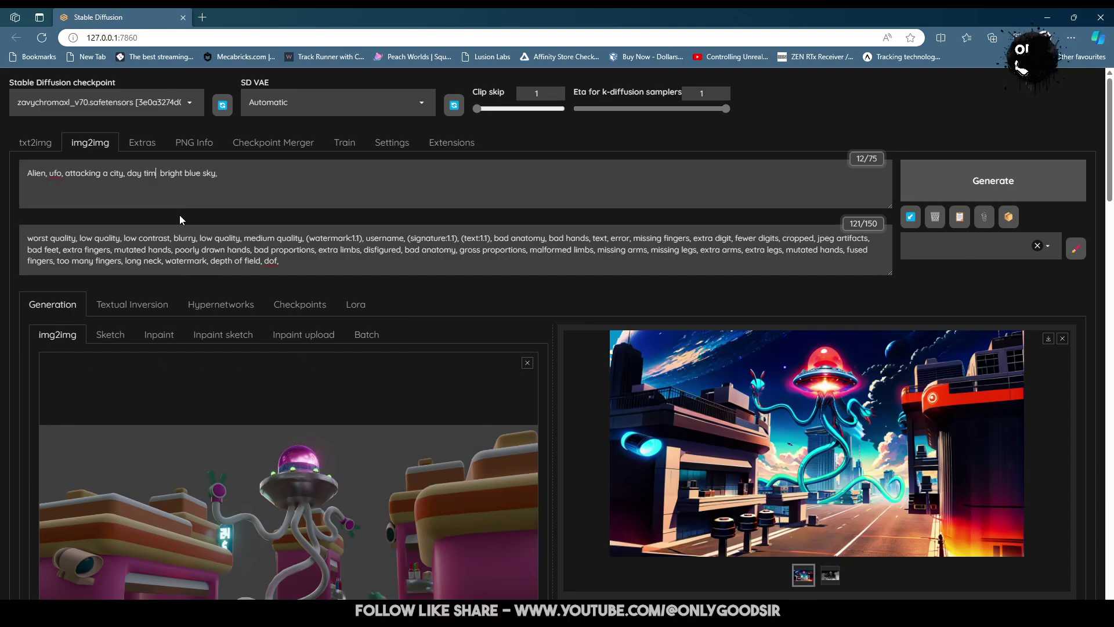
pyautogui.write('e,')
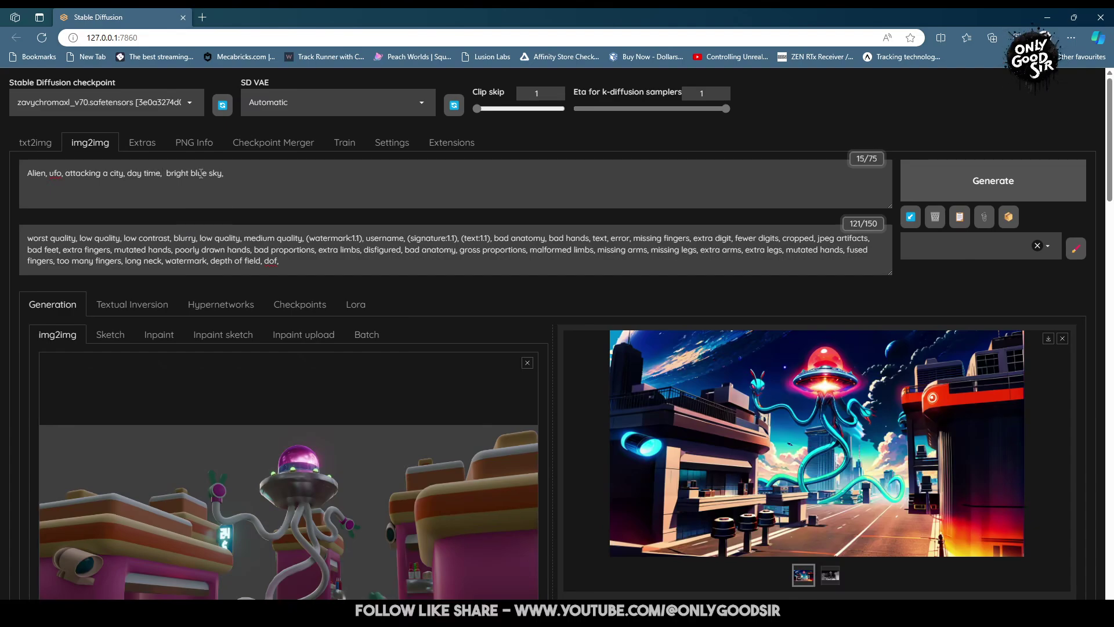
pyautogui.click(131, 184)
pyautogui.write('mid')
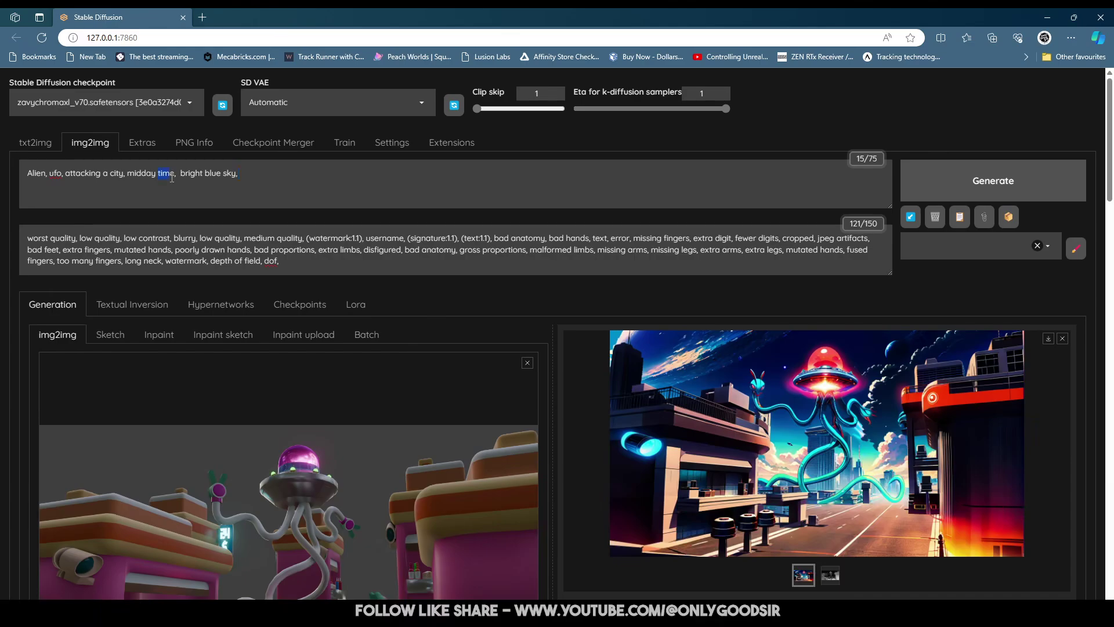
pyautogui.press('BackSpace')
pyautogui.press('BackSpace')
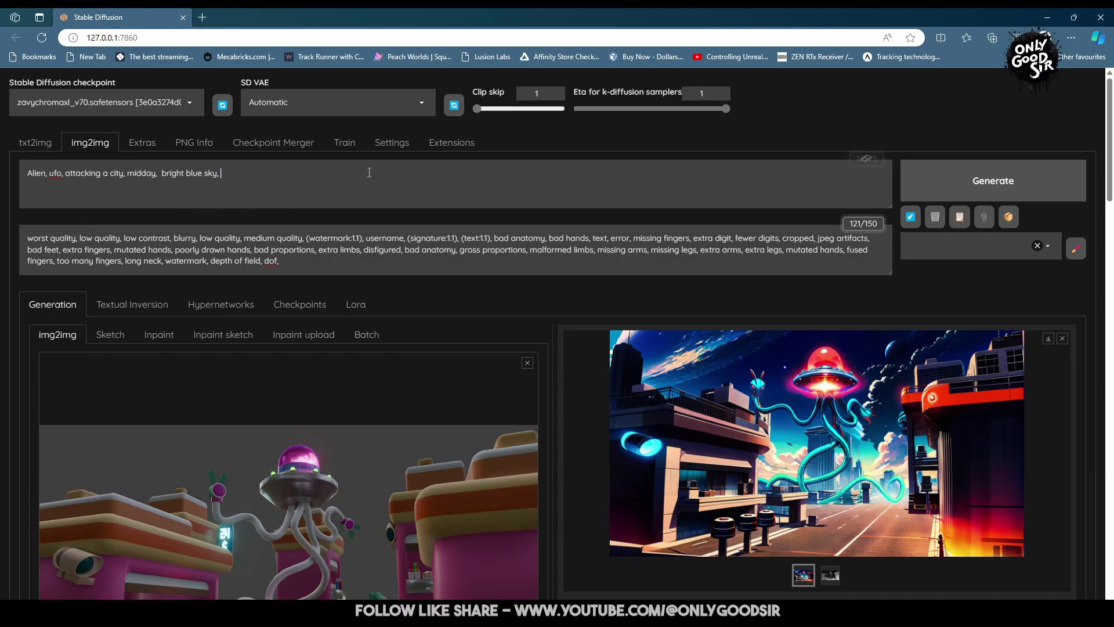
# Set the SDXL style back to Cinematic and start the midday render.
pyautogui.scroll(-5, 439, 307)
pyautogui.scroll(-5, 464, 469)
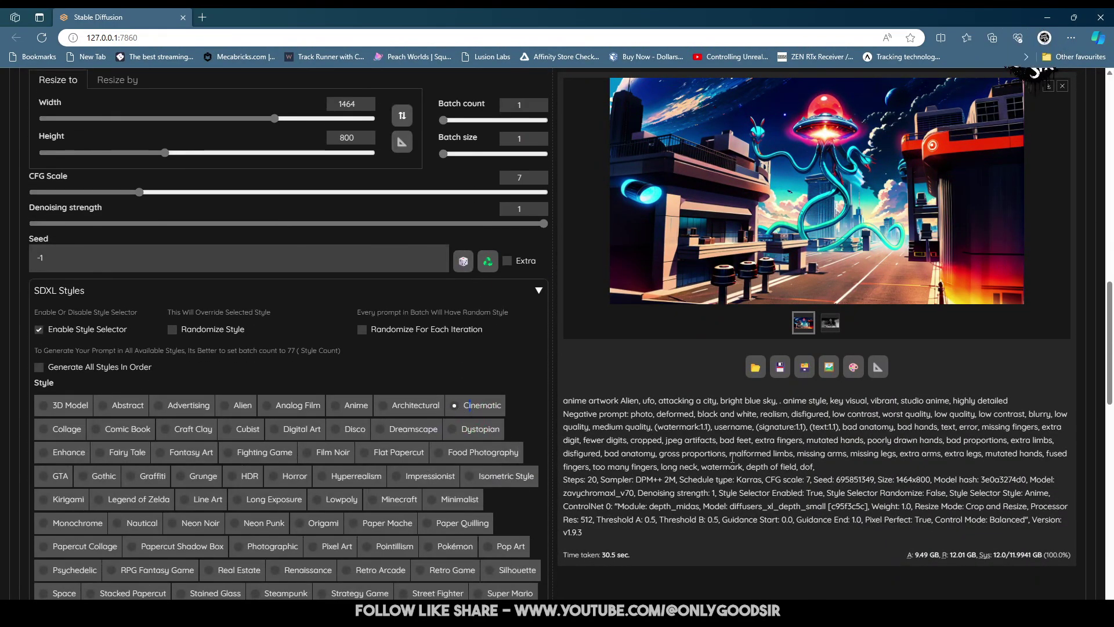
pyautogui.scroll(5, 461, 417)
pyautogui.scroll(6, 732, 447)
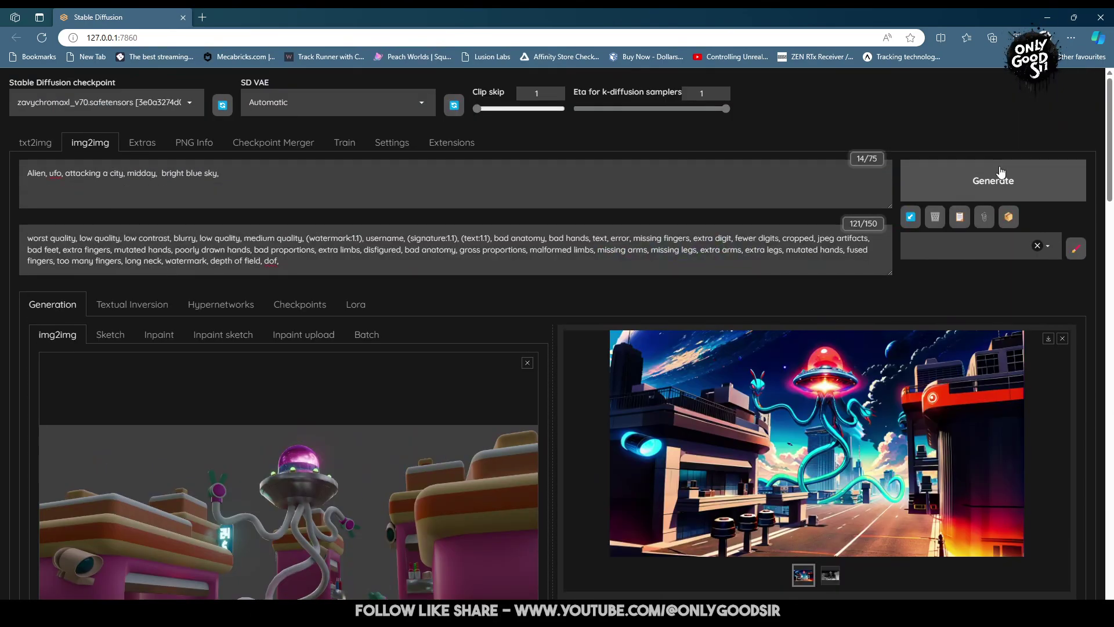
pyautogui.click(1001, 172)
pyautogui.scroll(-1, 836, 236)
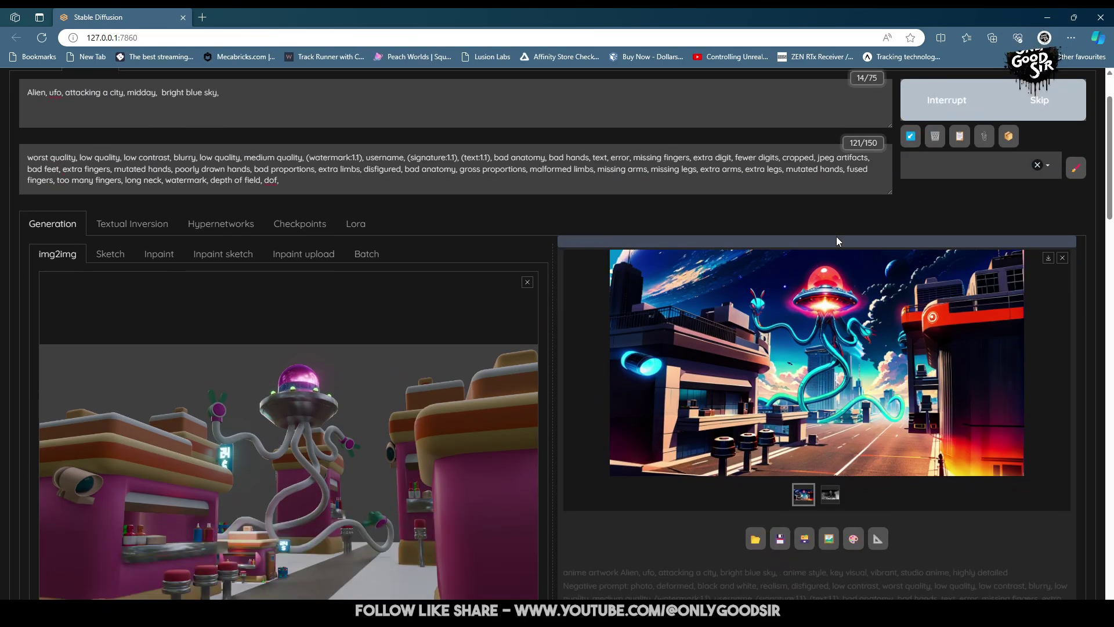
pyautogui.scroll(-1, 833, 240)
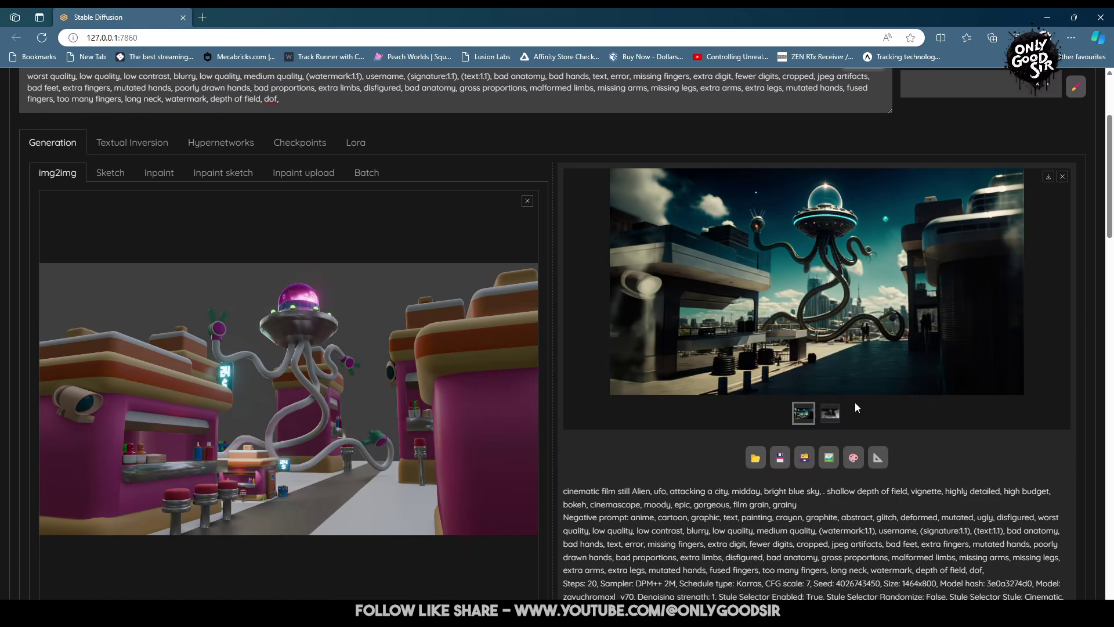
pyautogui.click(857, 327)
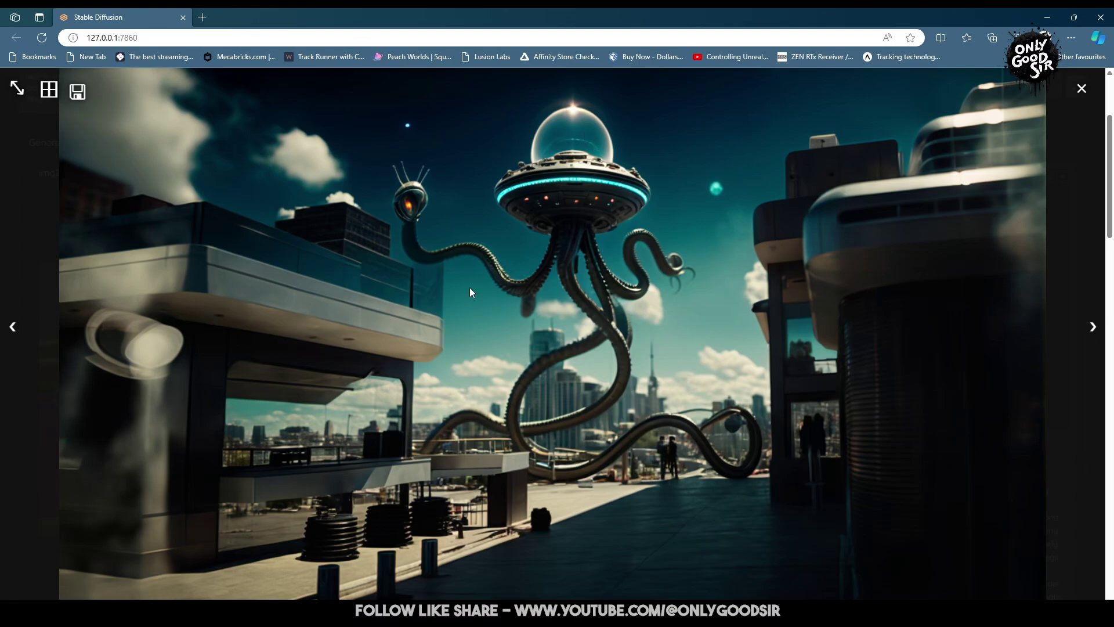
pyautogui.click(1083, 89)
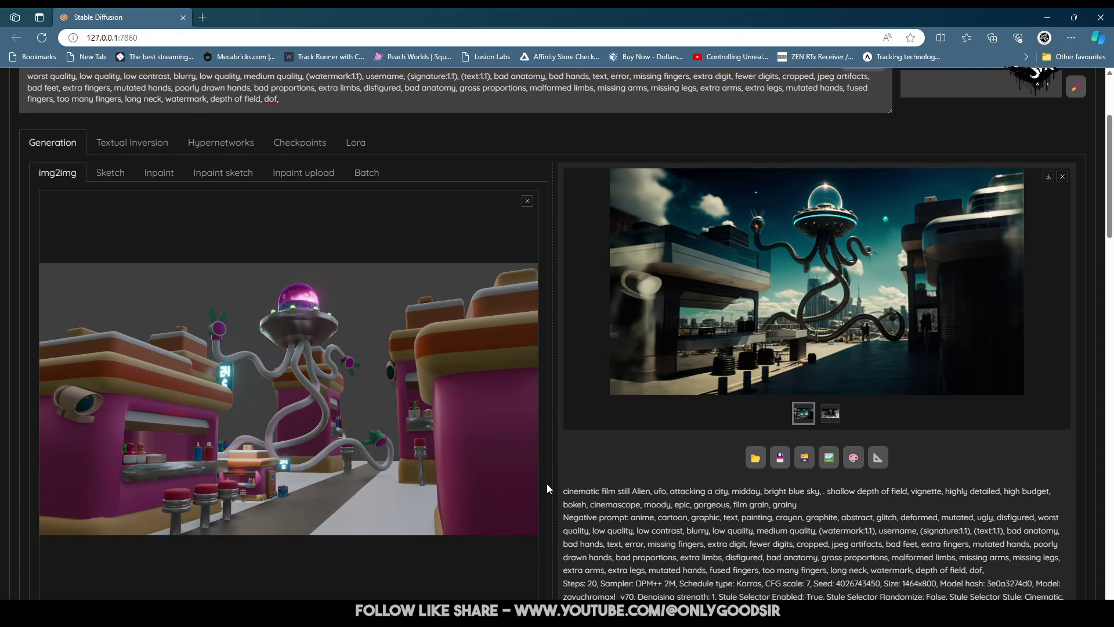
# Select the Super Mario style in SDXL Styles.
pyautogui.scroll(-6, 544, 501)
pyautogui.scroll(-7, 458, 511)
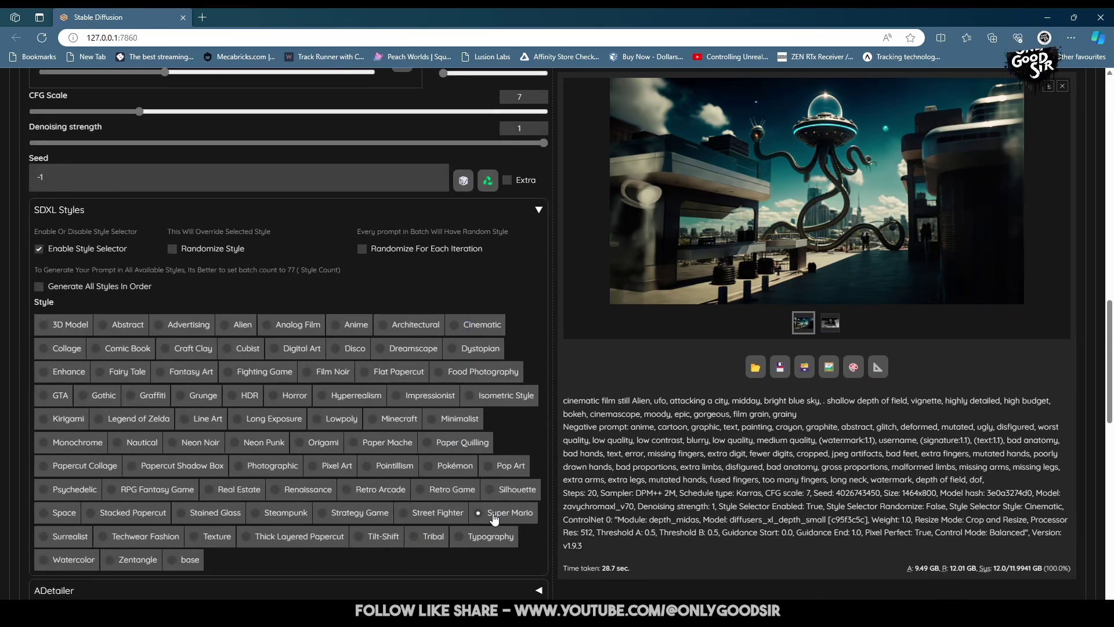
pyautogui.click(493, 513)
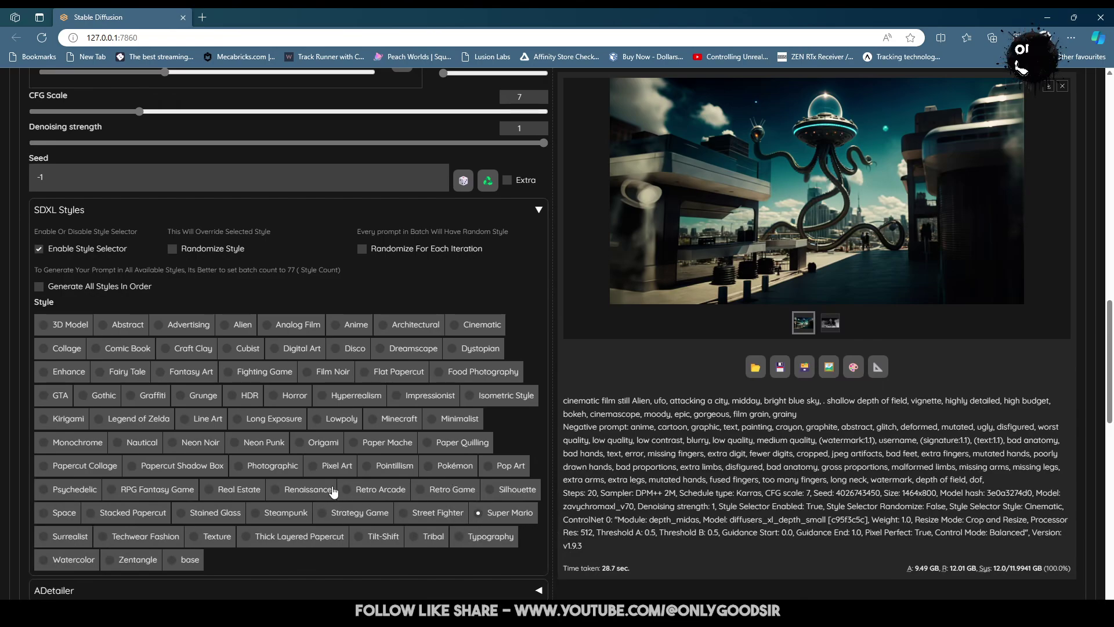
pyautogui.scroll(12, 563, 459)
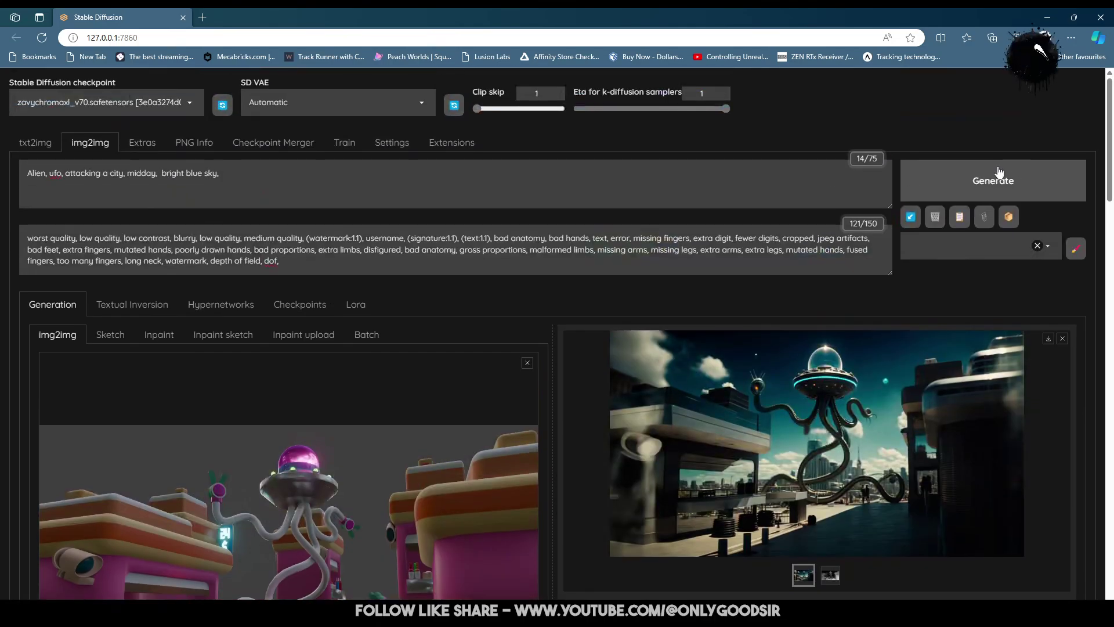
# Generate the Super Mario version of the alien food-stand scene.
pyautogui.click(912, 180)
pyautogui.scroll(-4, 852, 277)
pyautogui.scroll(3, 826, 301)
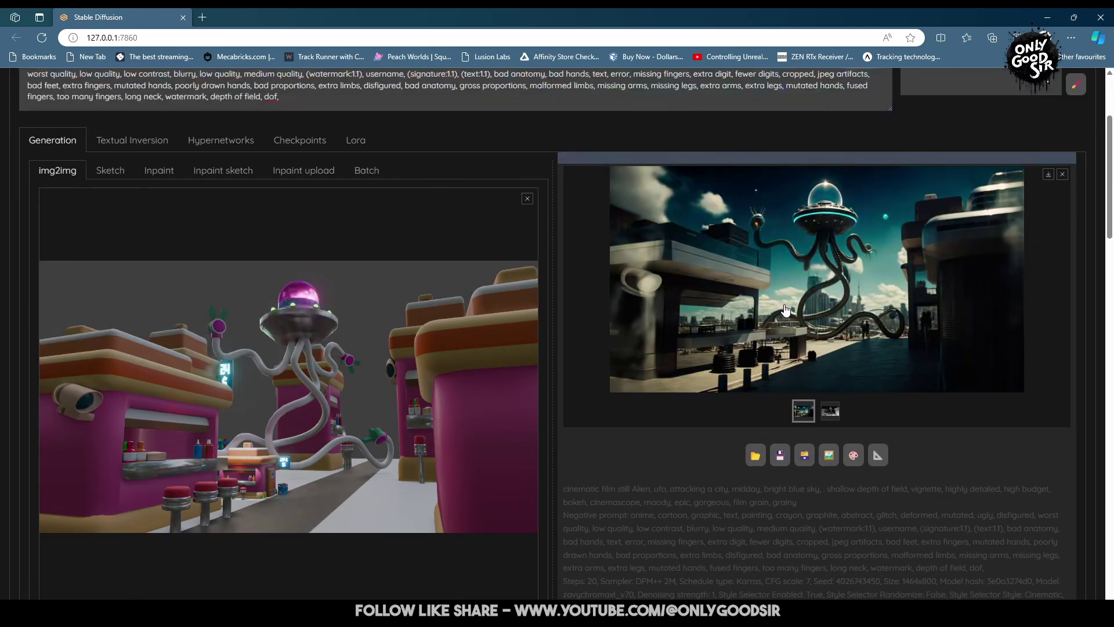
pyautogui.scroll(-2, 783, 307)
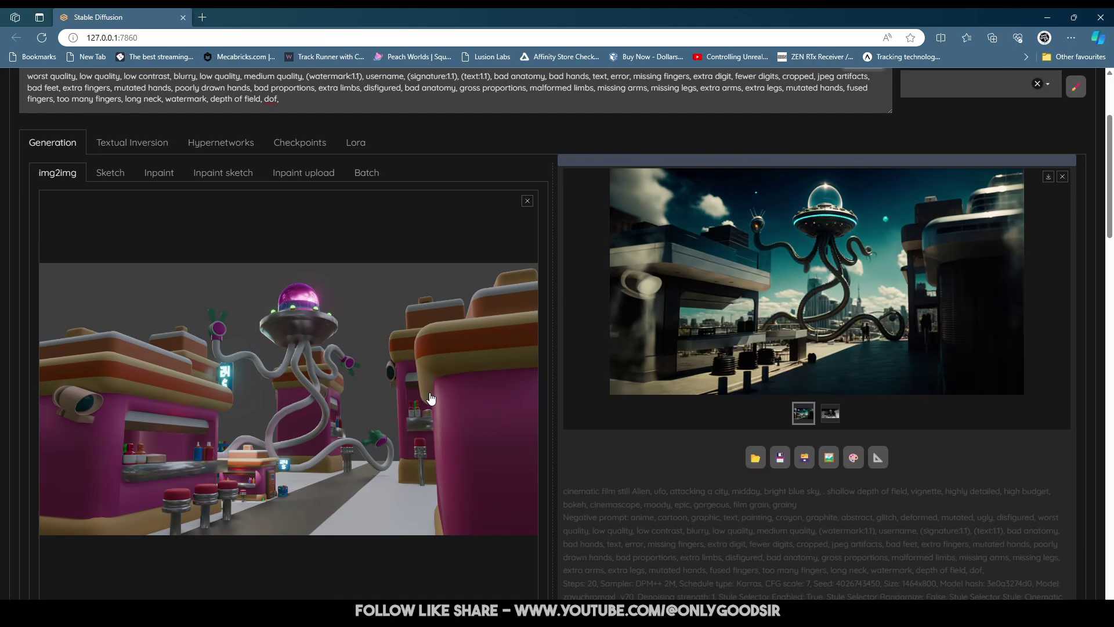
pyautogui.scroll(-1, 372, 371)
pyautogui.scroll(2, 348, 380)
pyautogui.scroll(-1, 334, 389)
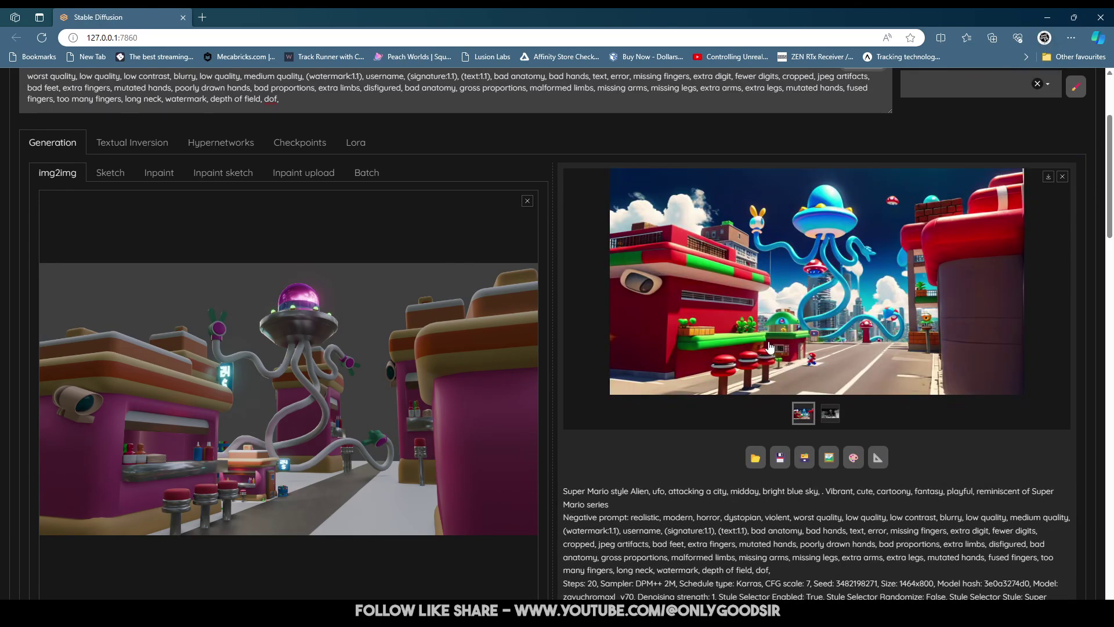
pyautogui.click(872, 300)
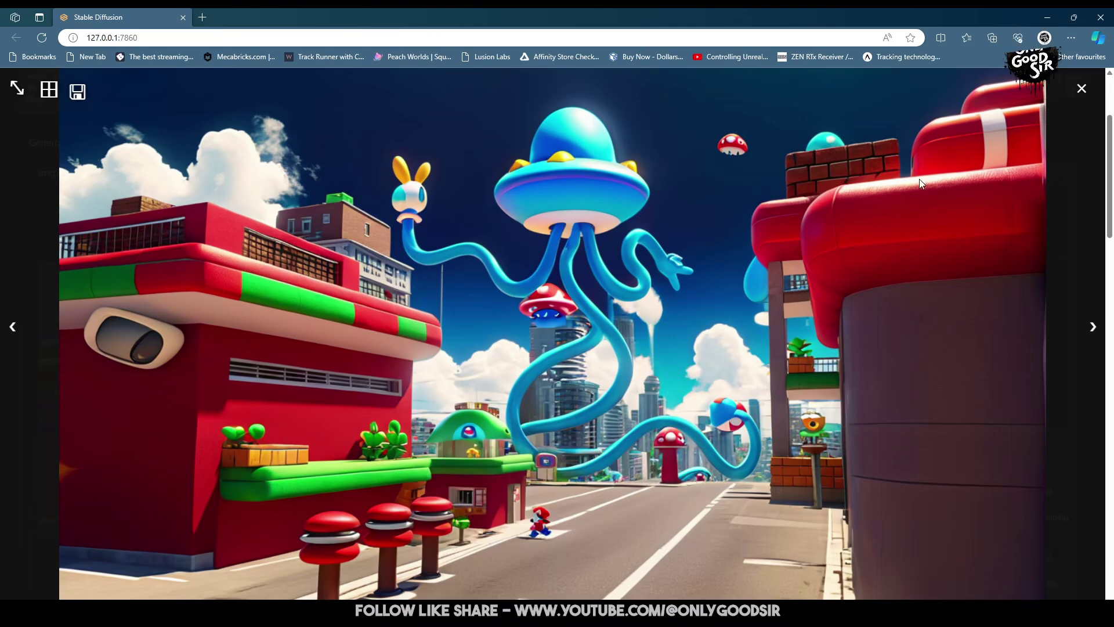
pyautogui.click(1081, 89)
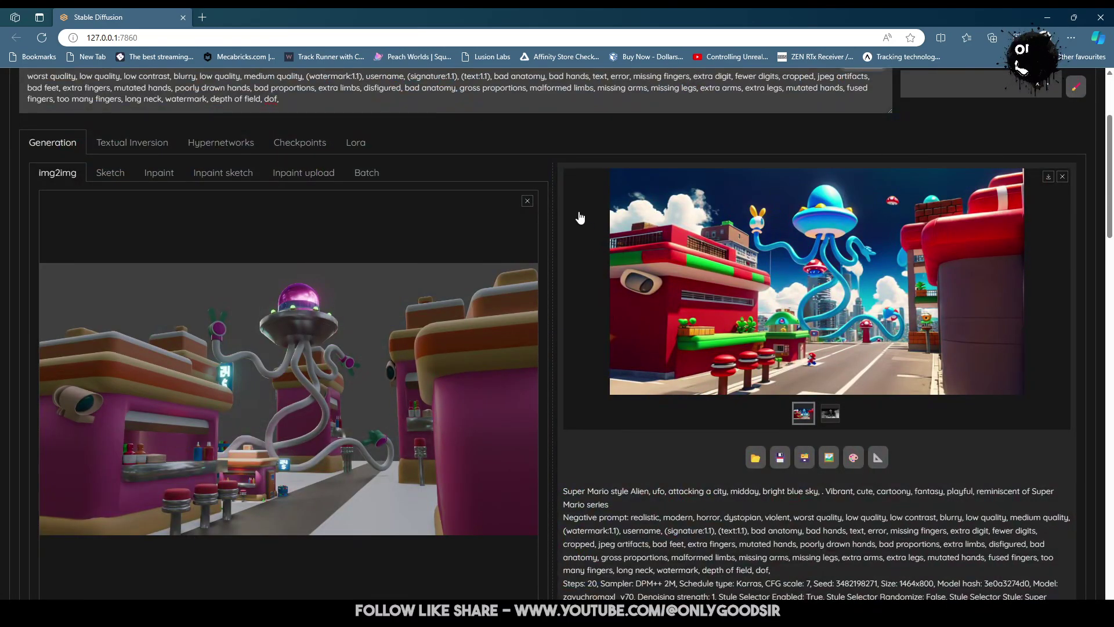